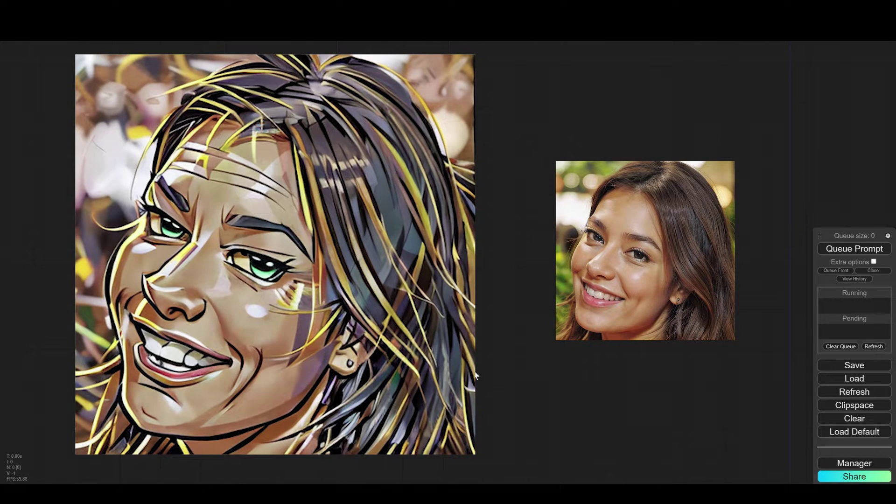
# - Add a Load Checkpoint node (Protogen_V2.2) and a KSampler fed by its MODEL output
pyautogui.doubleClick(425, 227)
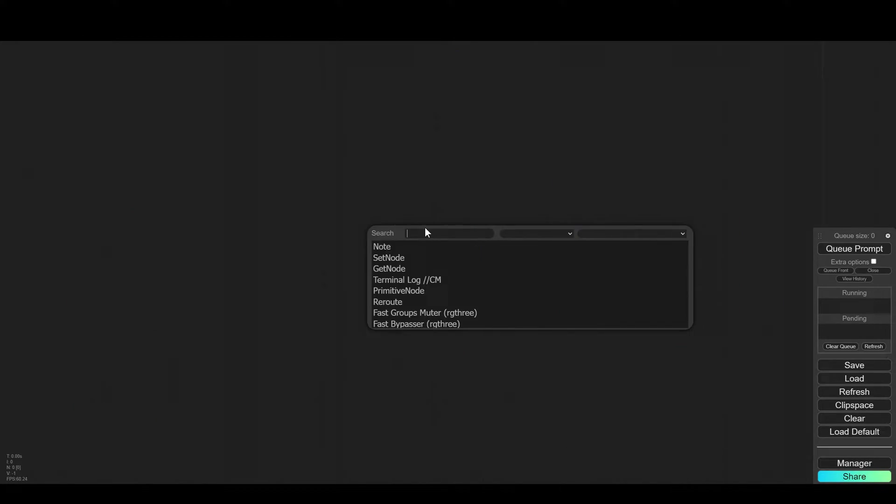
pyautogui.write('load')
pyautogui.press('Return')
pyautogui.scroll(8, 442, 228)
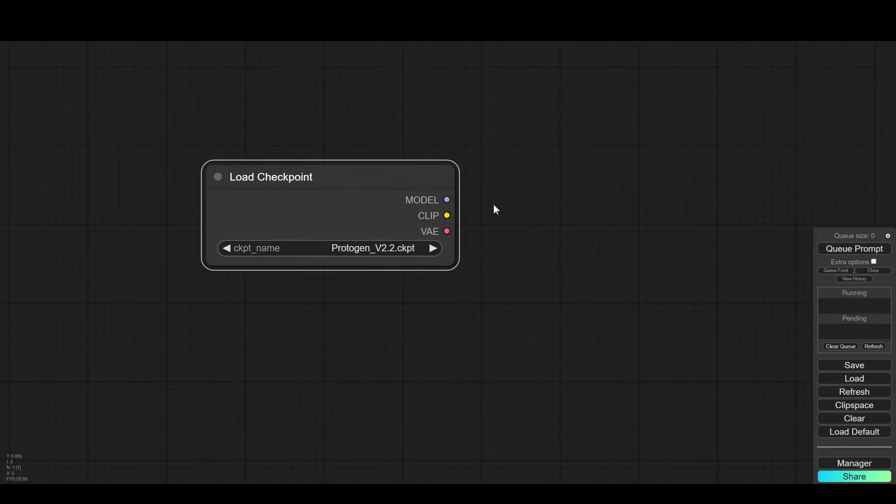
pyautogui.scroll(-5, 494, 208)
pyautogui.moveTo(403, 217); pyautogui.dragTo(461, 171)
pyautogui.click(471, 207)
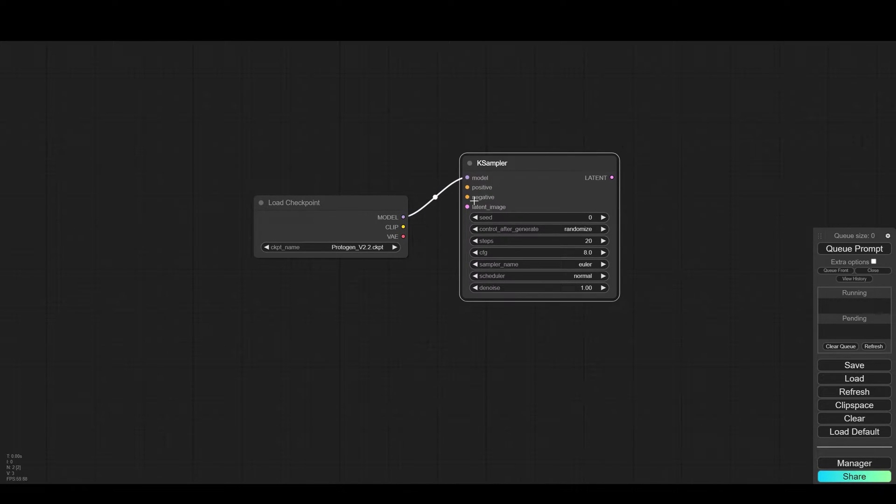
# - Add a CLIP Text Encode node wired to the checkpoint's CLIP and color it green
pyautogui.moveTo(404, 227); pyautogui.dragTo(307, 351)
pyautogui.click(334, 341)
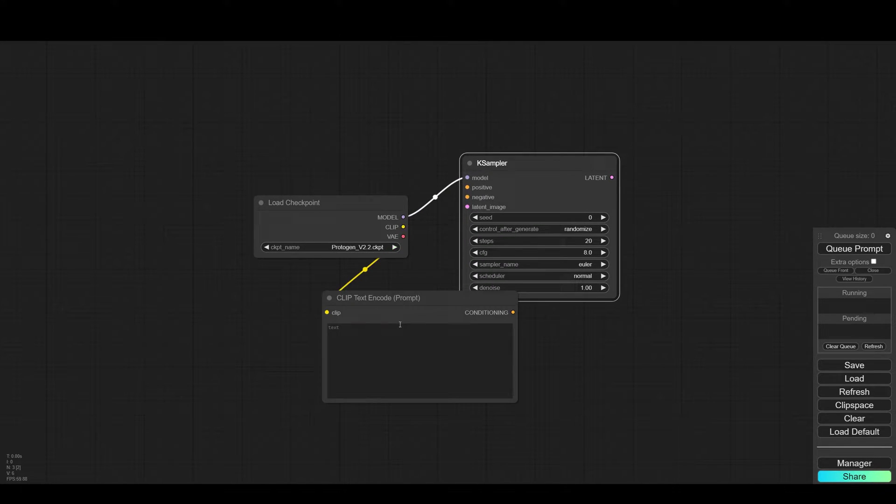
pyautogui.rightClick(403, 301)
pyautogui.click(497, 366)
pyautogui.moveTo(421, 298); pyautogui.dragTo(330, 281)
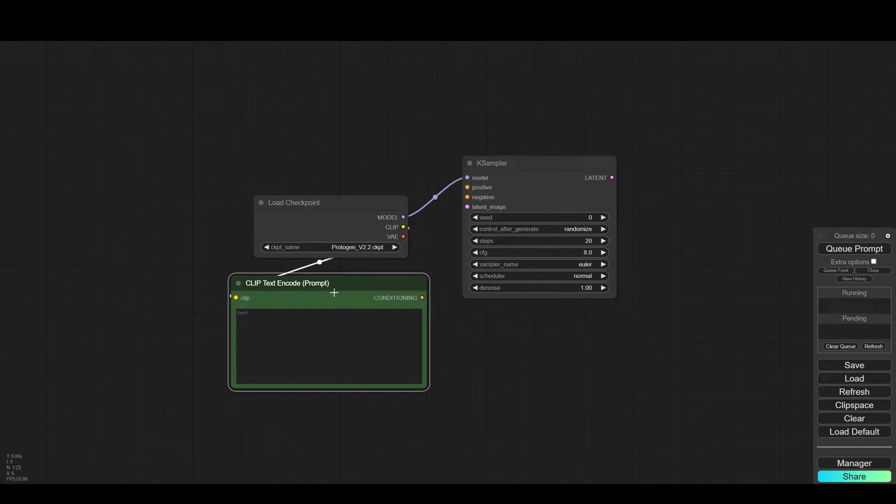
# - Add a second CLIP-wired CLIP Text Encode node, color it red, and frame the new nodes
pyautogui.moveTo(403, 226); pyautogui.dragTo(322, 448)
pyautogui.click(353, 436)
pyautogui.scroll(-3, 353, 436)
pyautogui.rightClick(444, 400)
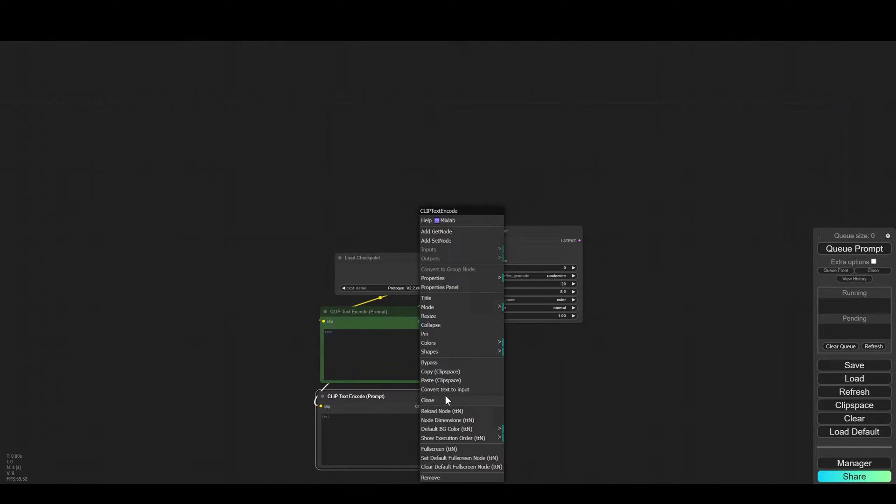
pyautogui.click(450, 345)
pyautogui.click(515, 353)
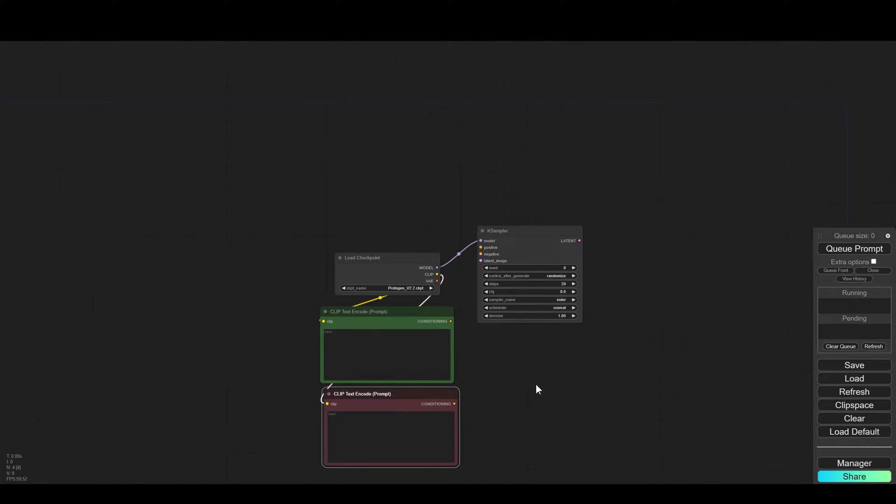
pyautogui.scroll(7, 536, 385)
pyautogui.moveTo(346, 115); pyautogui.dragTo(418, 260)
pyautogui.scroll(-5, 610, 261)
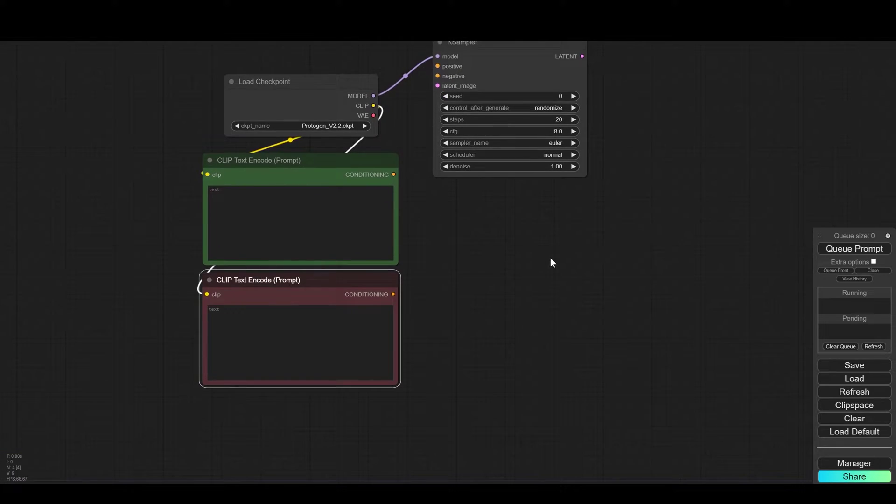
# - Add a Load Image node holding the woman's portrait near the graph
pyautogui.doubleClick(721, 126)
pyautogui.write('load image')
pyautogui.press('Return')
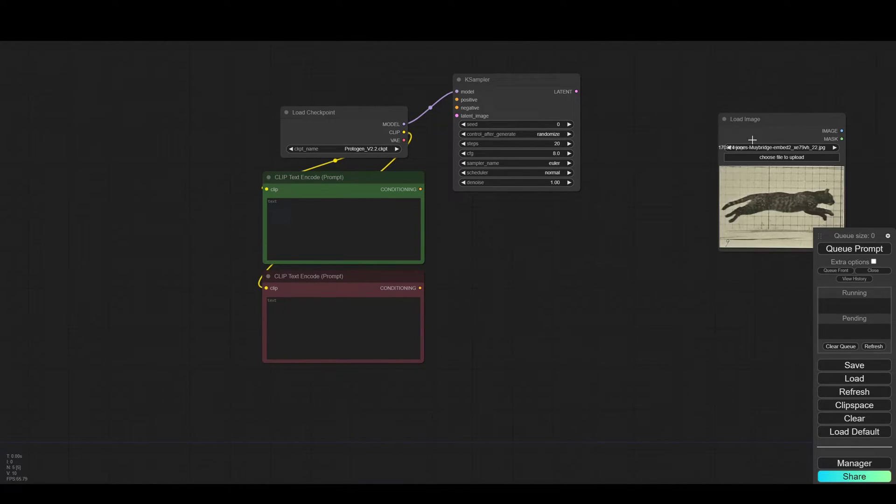
pyautogui.moveTo(747, 122); pyautogui.dragTo(659, 85)
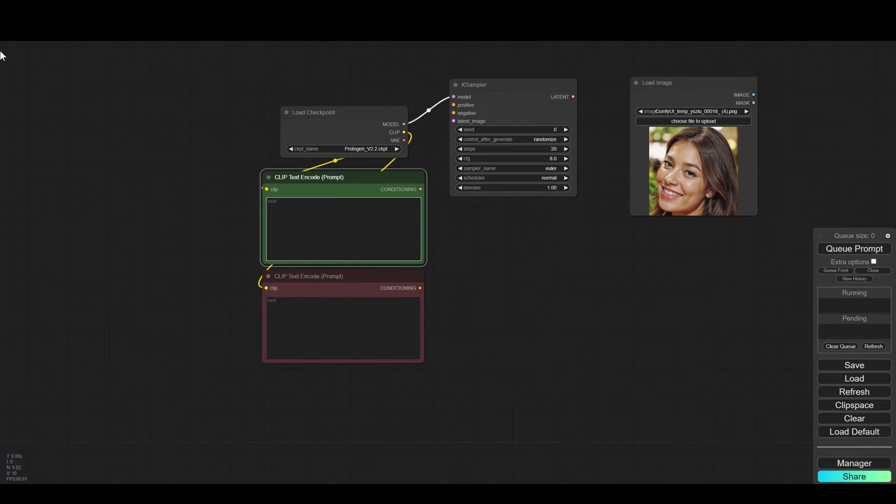
# - Enter 'style, high quality, sharp' as the green prompt and 'watermark, text' as the red, wired to KSampler
pyautogui.write('style, ')
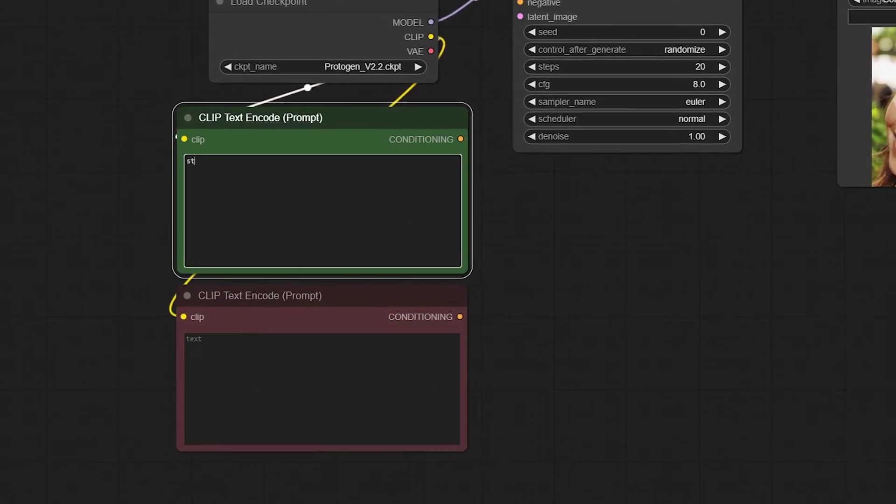
pyautogui.write('high quality, sharp')
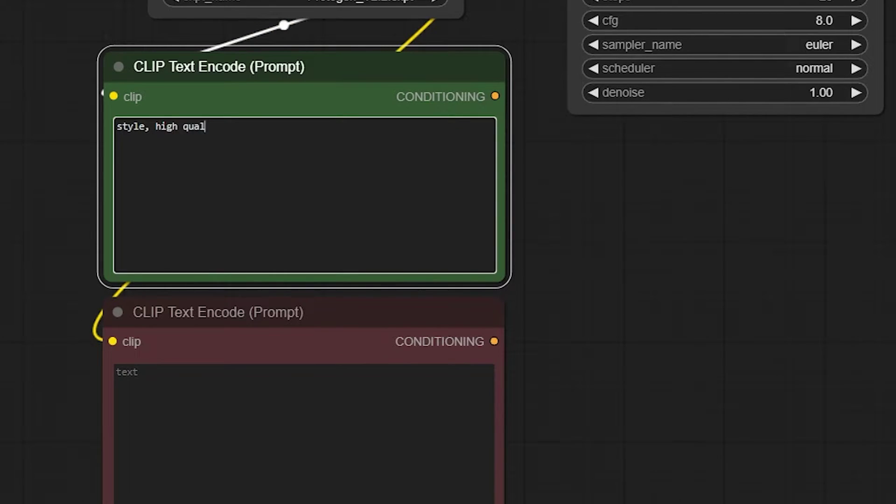
pyautogui.click(290, 403)
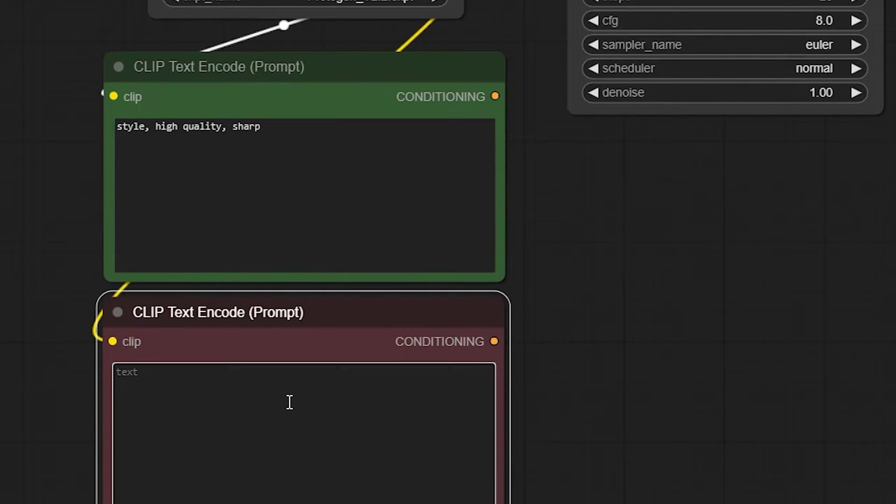
pyautogui.write('watermark, text')
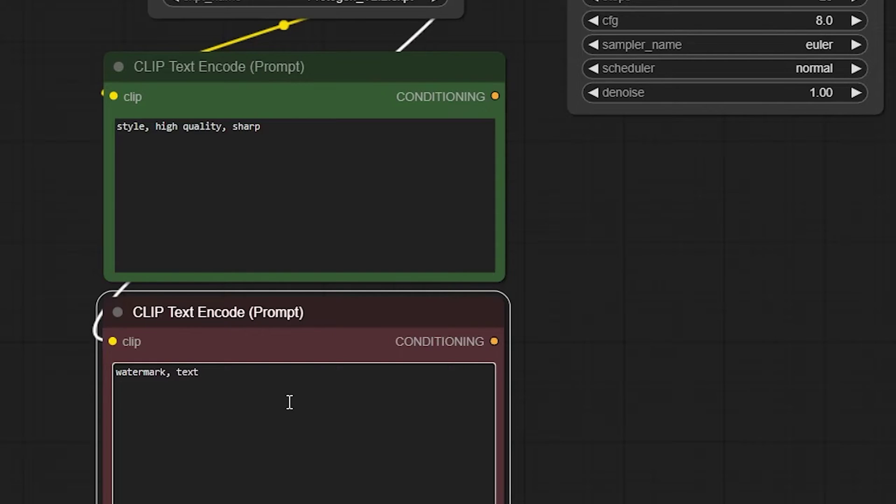
pyautogui.moveTo(494, 342); pyautogui.dragTo(452, 141)
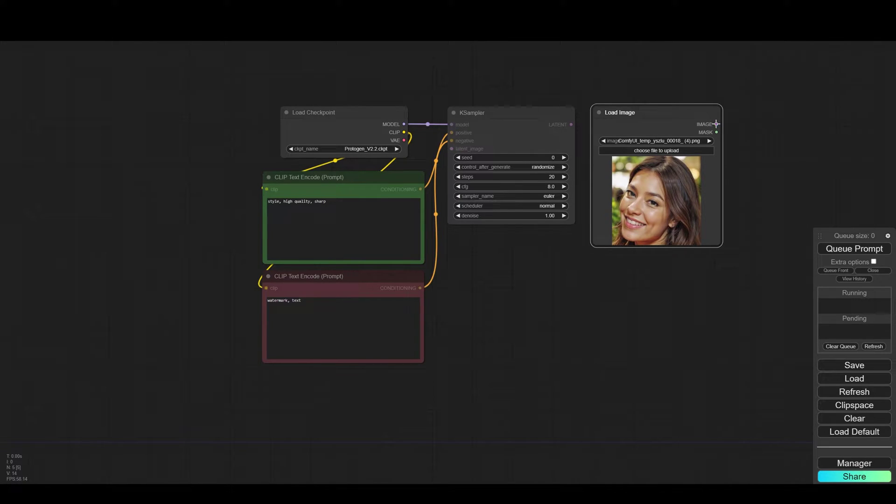
# - Encode the portrait with VAE Encode into KSampler's latent_image and set denoise to 0.74
pyautogui.moveTo(716, 123); pyautogui.dragTo(766, 117)
pyautogui.click(777, 153)
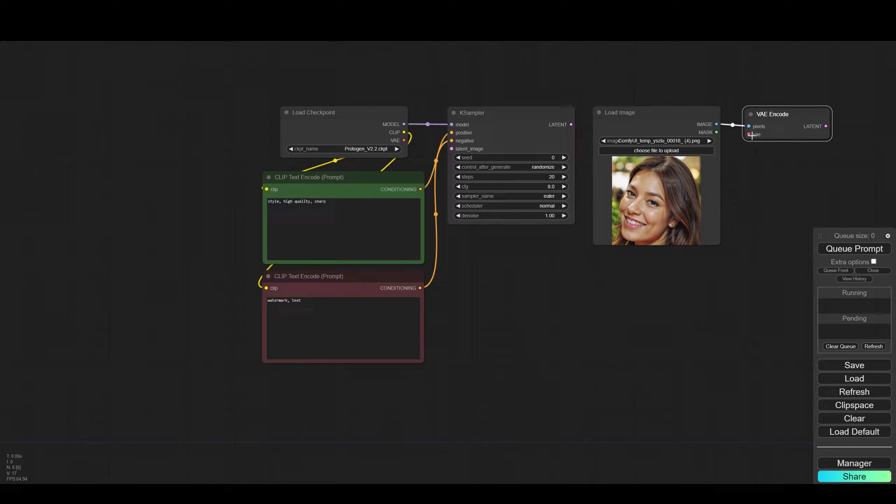
pyautogui.moveTo(826, 126); pyautogui.dragTo(460, 148)
pyautogui.click(500, 116)
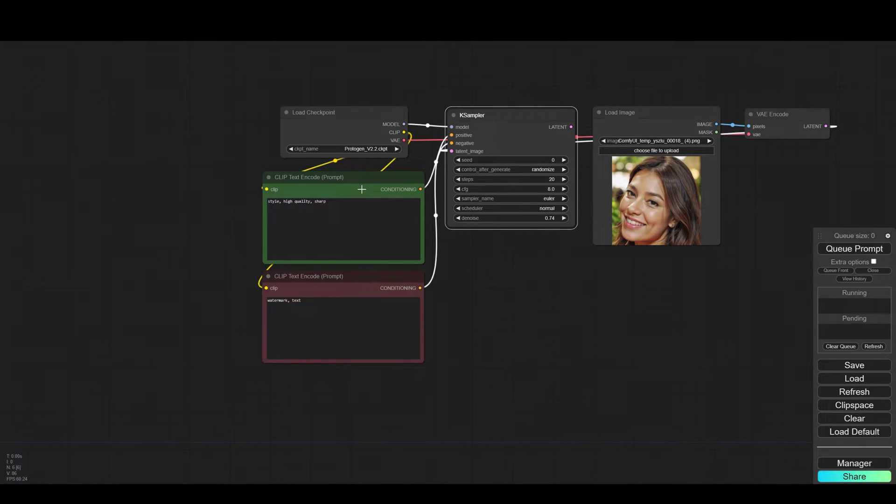
pyautogui.moveTo(362, 189); pyautogui.dragTo(360, 189)
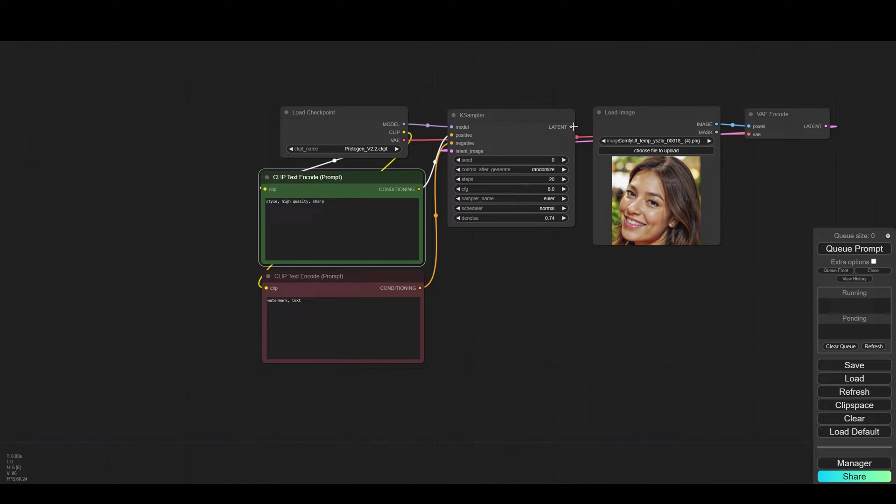
# - Add a VAE Decode from KSampler's LATENT output feeding a Preview Image node
pyautogui.moveTo(573, 126); pyautogui.dragTo(744, 135)
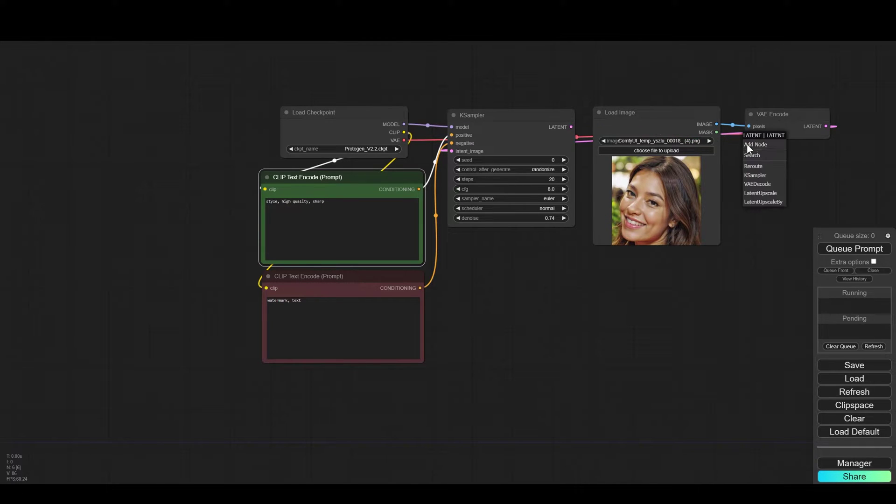
pyautogui.click(768, 185)
pyautogui.moveTo(828, 165); pyautogui.dragTo(806, 199)
pyautogui.click(785, 245)
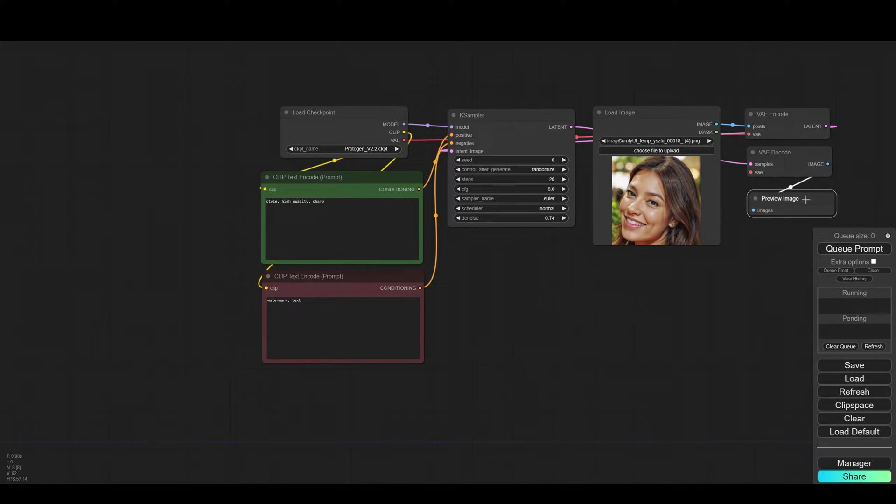
# - Connect the checkpoint's VAE to VAE Decode's vae input and rerun the workflow
pyautogui.click(845, 249)
pyautogui.moveTo(870, 152); pyautogui.dragTo(797, 146)
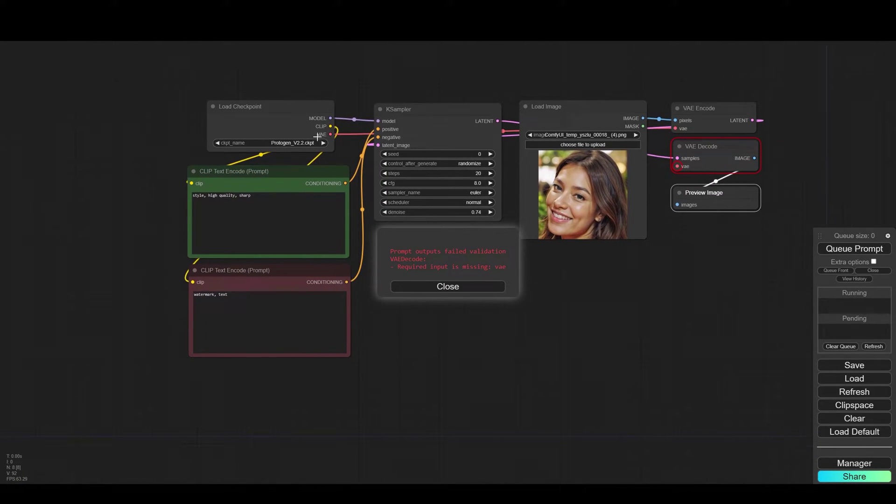
pyautogui.moveTo(330, 134); pyautogui.dragTo(677, 167)
pyautogui.click(849, 248)
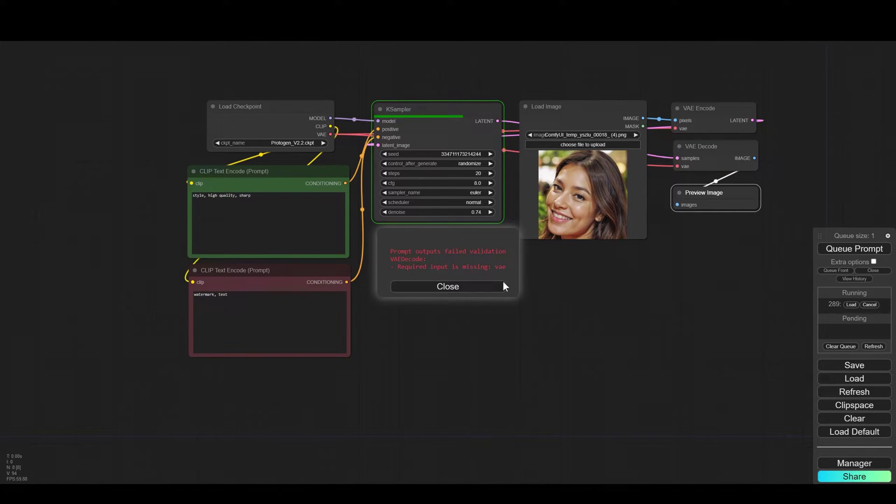
pyautogui.click(462, 287)
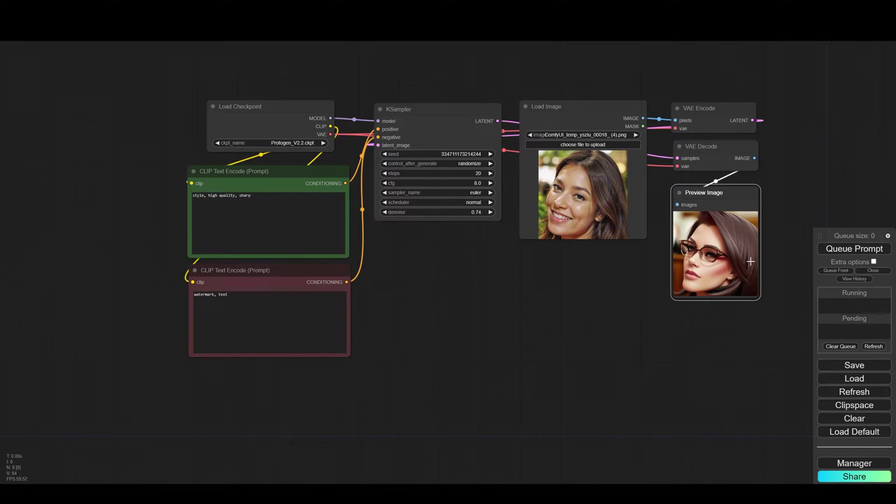
# - Add 'cubism' to the positive prompt, enlarge the preview, and generate at denoise 0.63
pyautogui.click(192, 196)
pyautogui.write('c')
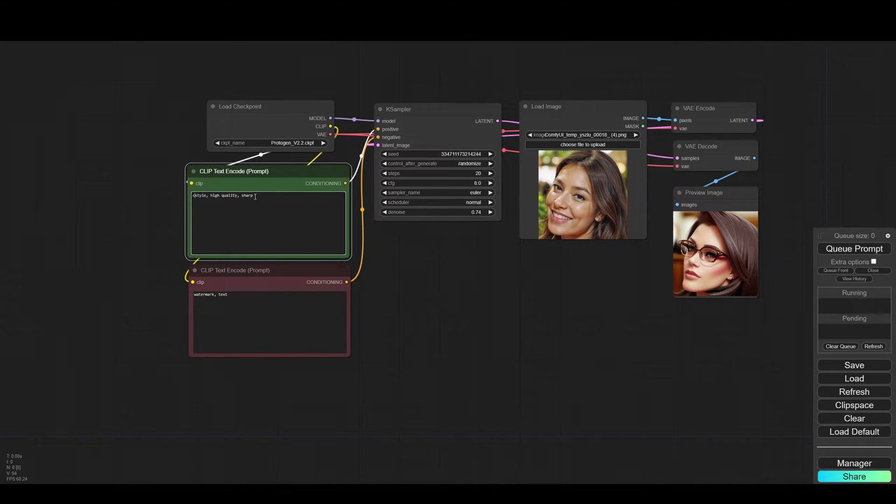
pyautogui.write('ubism')
pyautogui.click(857, 250)
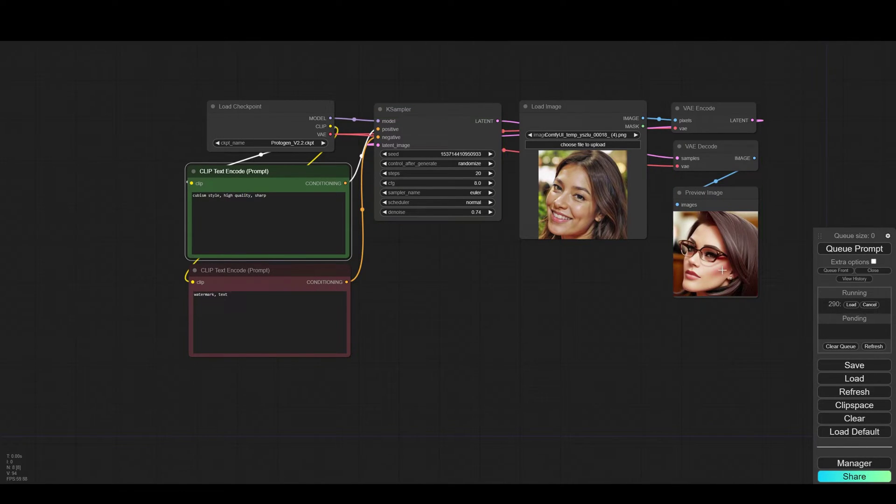
pyautogui.moveTo(760, 304); pyautogui.dragTo(774, 319)
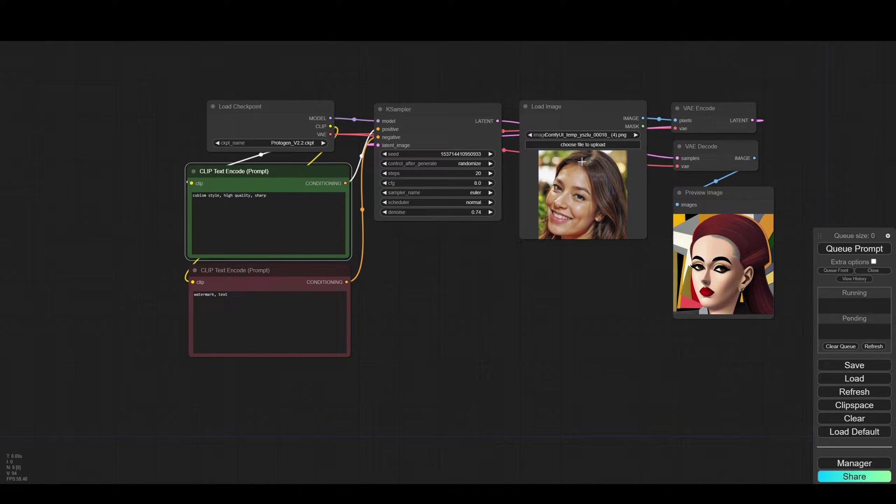
pyautogui.moveTo(455, 211); pyautogui.dragTo(449, 212)
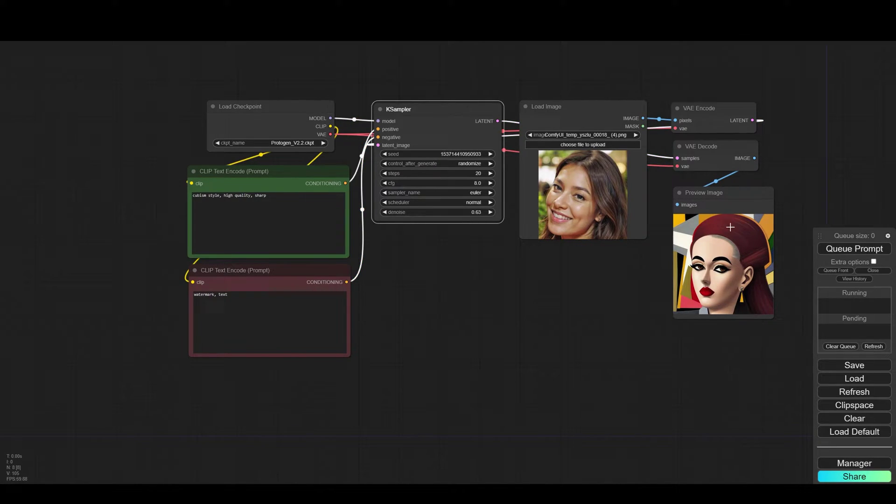
pyautogui.click(852, 249)
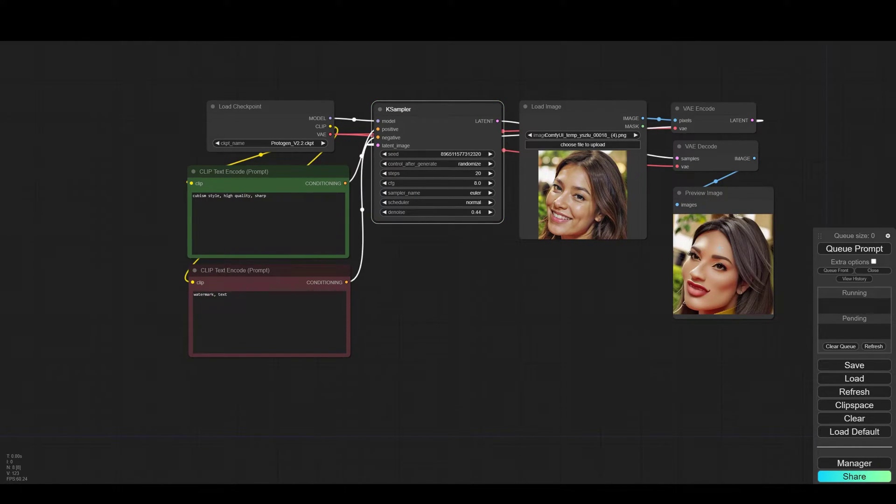
# - Fix the seed at 1010 and switch the sampler to dpmpp_2m
pyautogui.click(460, 164)
pyautogui.click(467, 164)
pyautogui.click(463, 154)
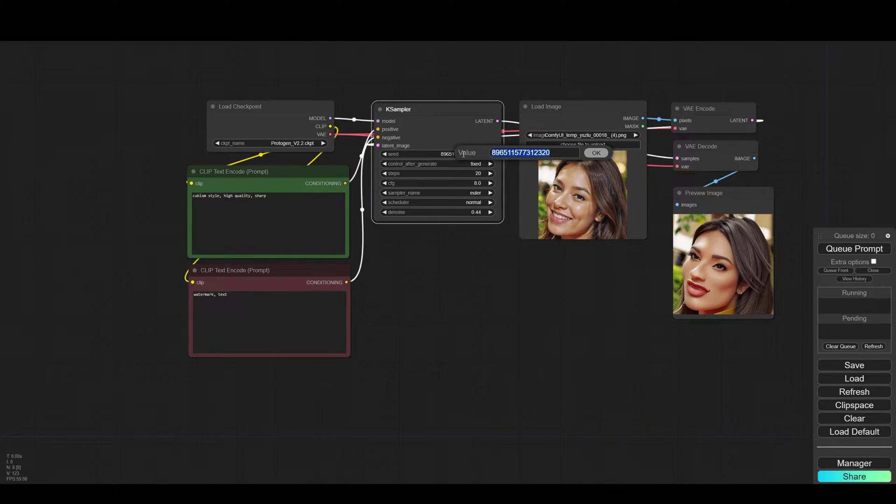
pyautogui.write('1010')
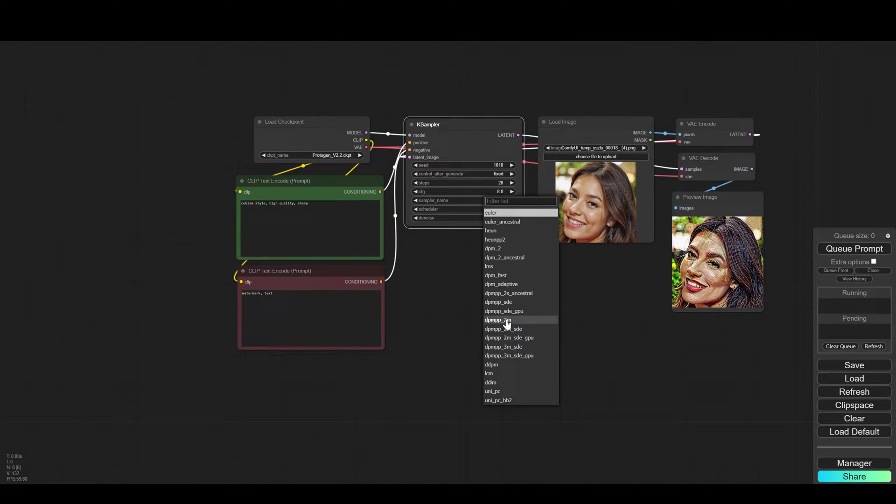
pyautogui.click(507, 322)
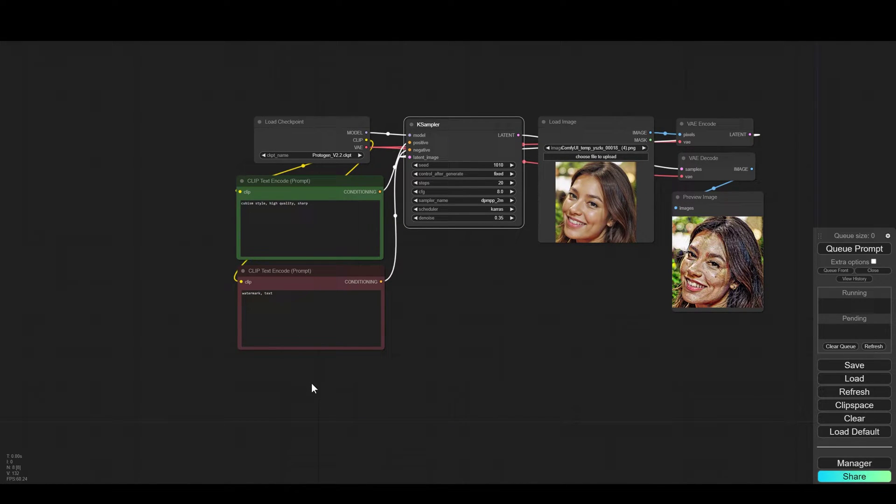
pyautogui.click(720, 201)
pyautogui.click(711, 166)
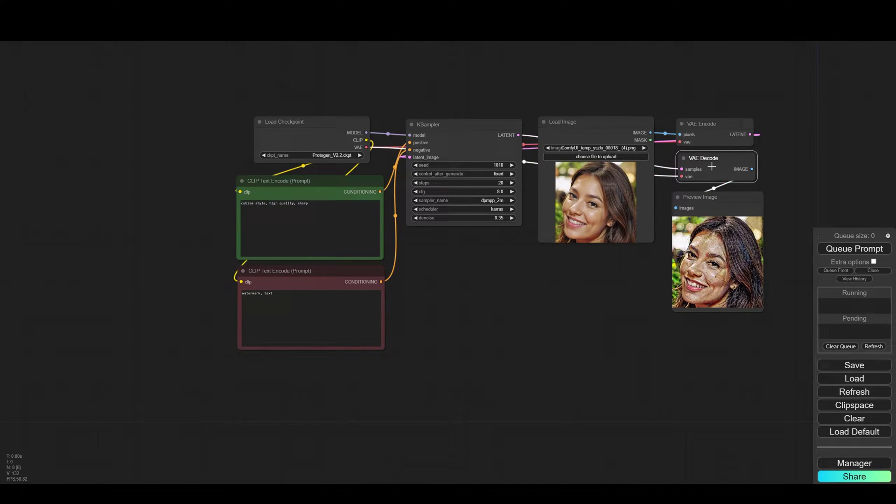
pyautogui.click(724, 127)
# - Bypass VAE Encode, feed a 512×512 Empty Latent Image into KSampler at denoise 1.00, and generate
pyautogui.hotkey('ctrl', 'b')
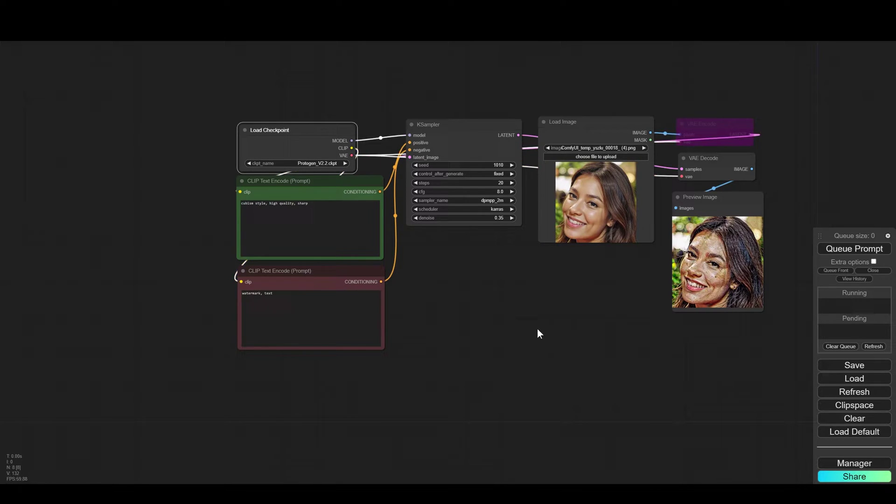
pyautogui.doubleClick(495, 288)
pyautogui.write('empty')
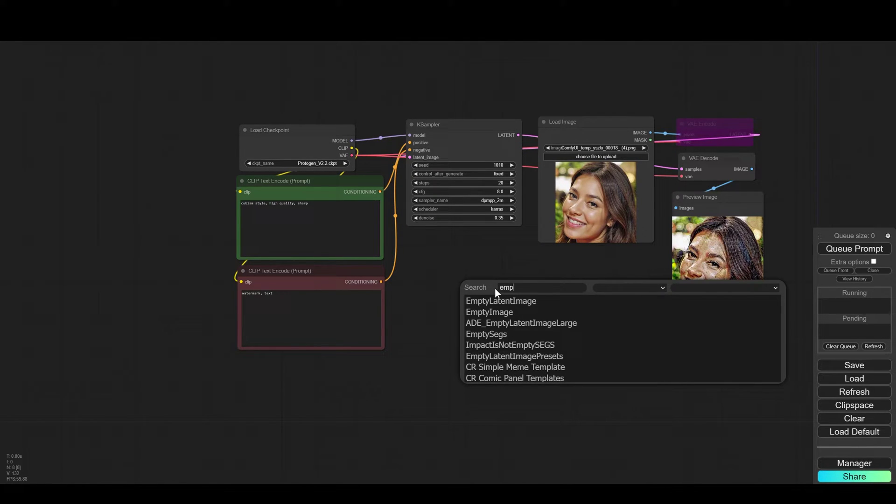
pyautogui.click(502, 301)
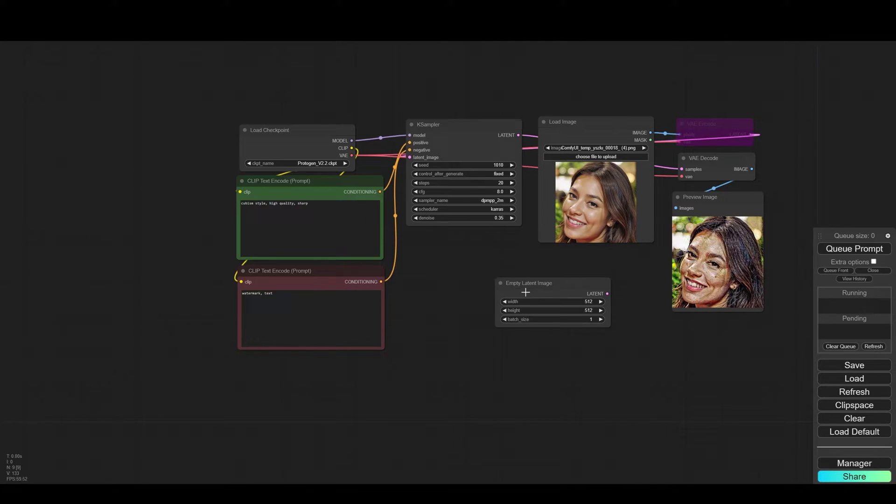
pyautogui.moveTo(528, 294); pyautogui.dragTo(439, 250)
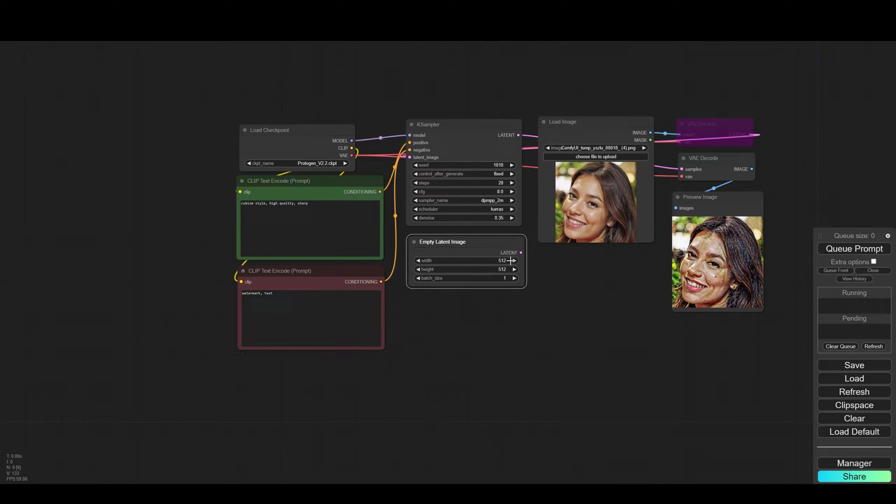
pyautogui.moveTo(522, 253); pyautogui.dragTo(414, 158)
pyautogui.moveTo(475, 217); pyautogui.dragTo(553, 216)
pyautogui.moveTo(498, 239); pyautogui.dragTo(488, 239)
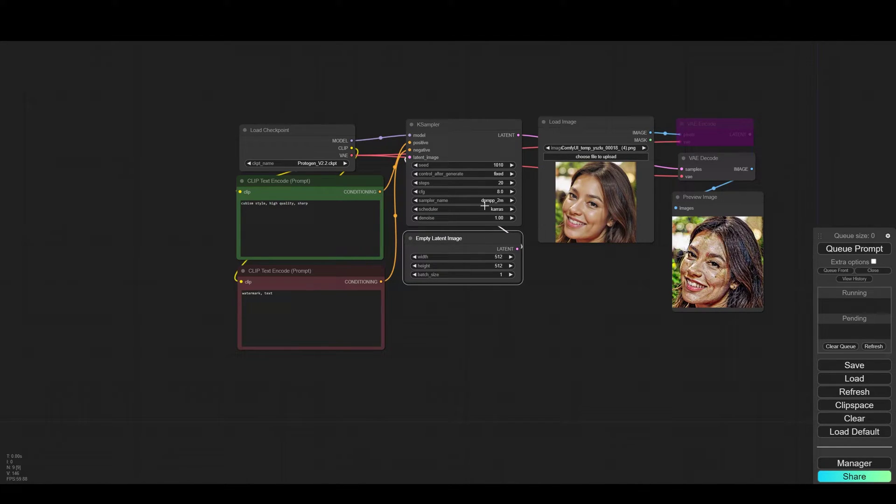
pyautogui.click(879, 250)
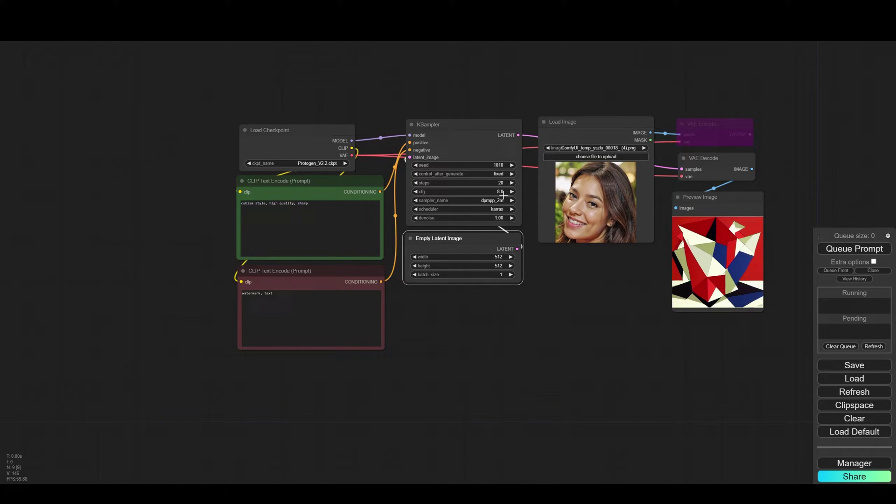
# - Add Apply ControlNet (Advanced) with a Load ControlNet Model set to control_v11f1e_sd15_tile.pth
pyautogui.doubleClick(458, 302)
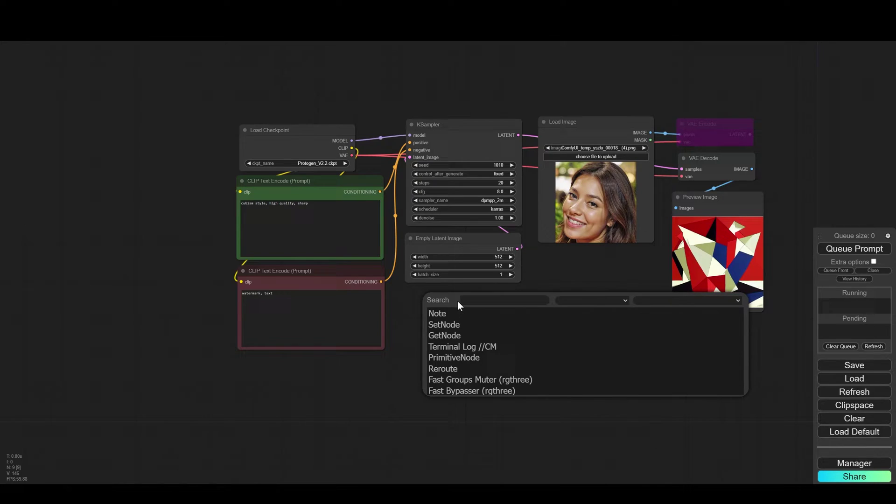
pyautogui.write('con')
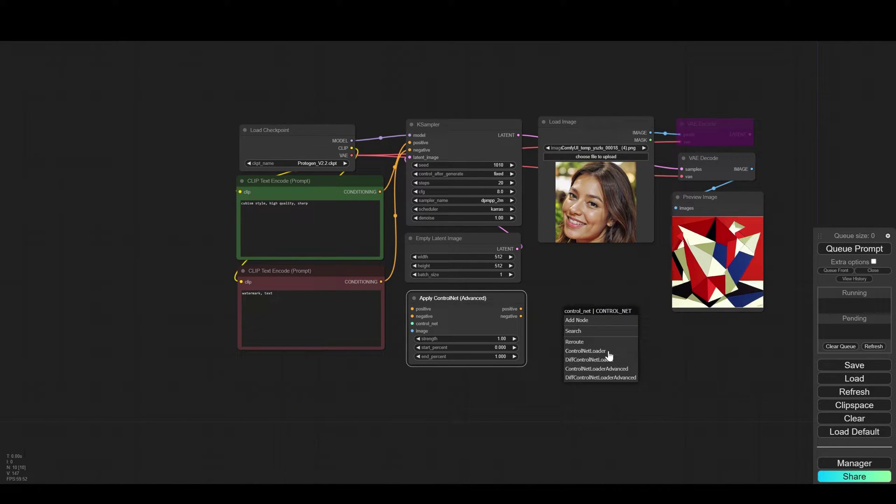
pyautogui.click(586, 351)
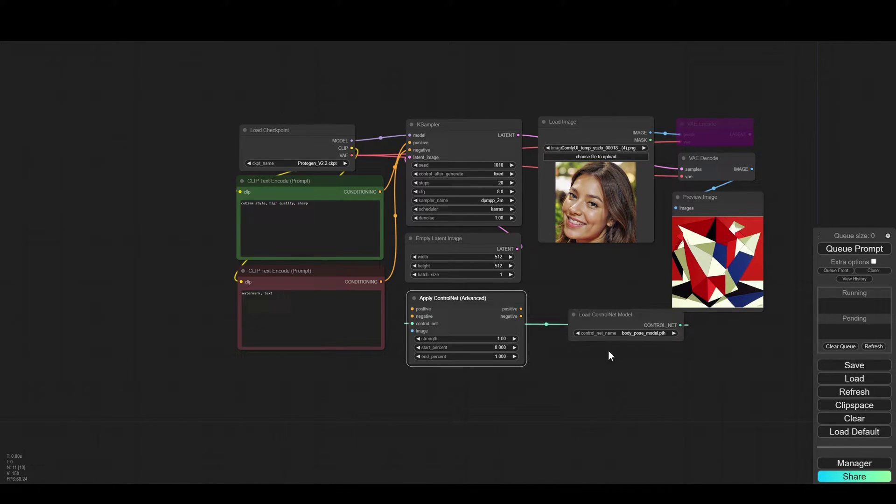
pyautogui.moveTo(621, 320); pyautogui.dragTo(480, 367)
pyautogui.click(483, 401)
pyautogui.click(522, 373)
# - Route both prompts through Apply ControlNet into KSampler's positive and negative, then run the workflow
pyautogui.moveTo(377, 191); pyautogui.dragTo(413, 309)
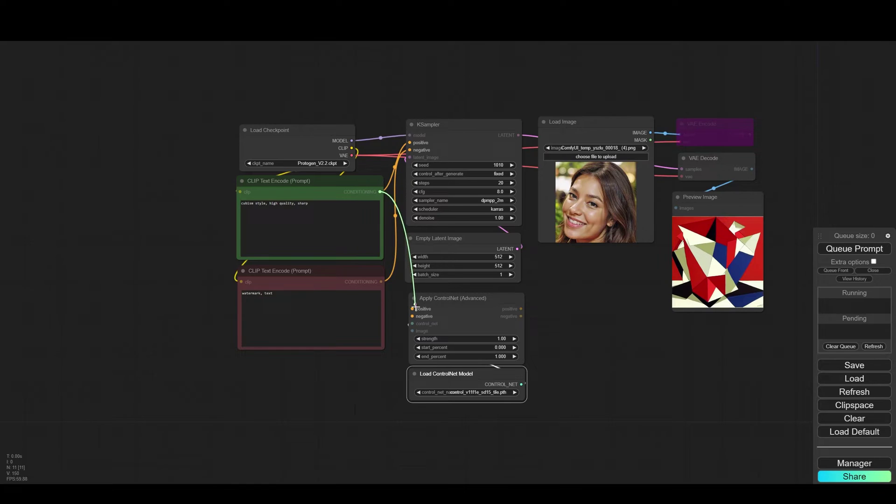
pyautogui.moveTo(381, 283); pyautogui.dragTo(412, 316)
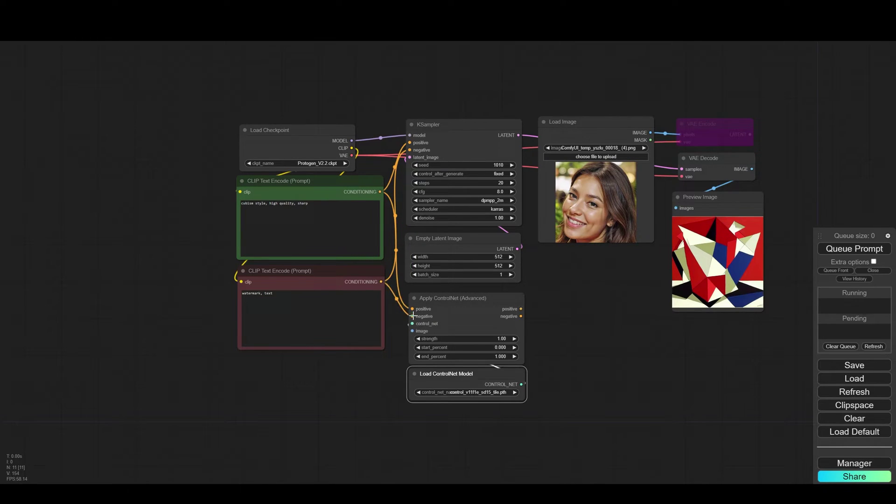
pyautogui.moveTo(521, 309); pyautogui.dragTo(410, 150)
pyautogui.moveTo(453, 298); pyautogui.dragTo(452, 294)
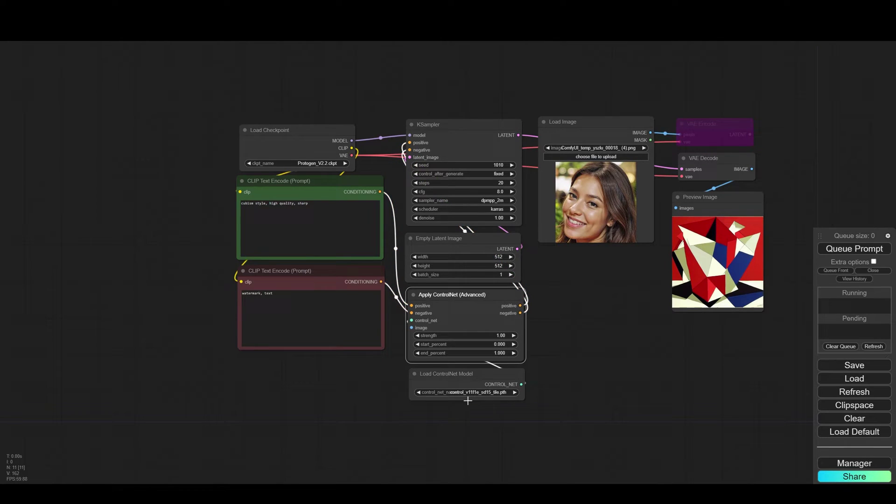
pyautogui.click(853, 248)
# - Dismiss the error, feed the portrait into Apply ControlNet's image input, and generate the cubist portrait
pyautogui.click(444, 283)
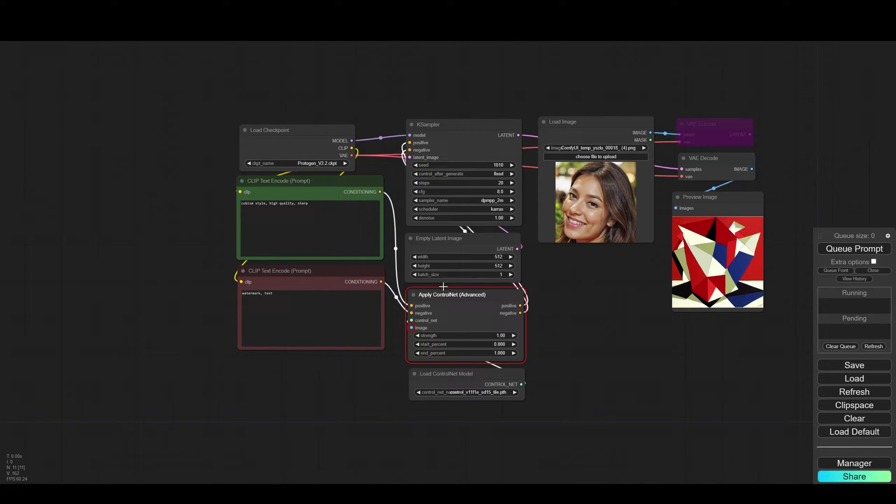
pyautogui.moveTo(650, 132); pyautogui.dragTo(412, 328)
pyautogui.click(873, 252)
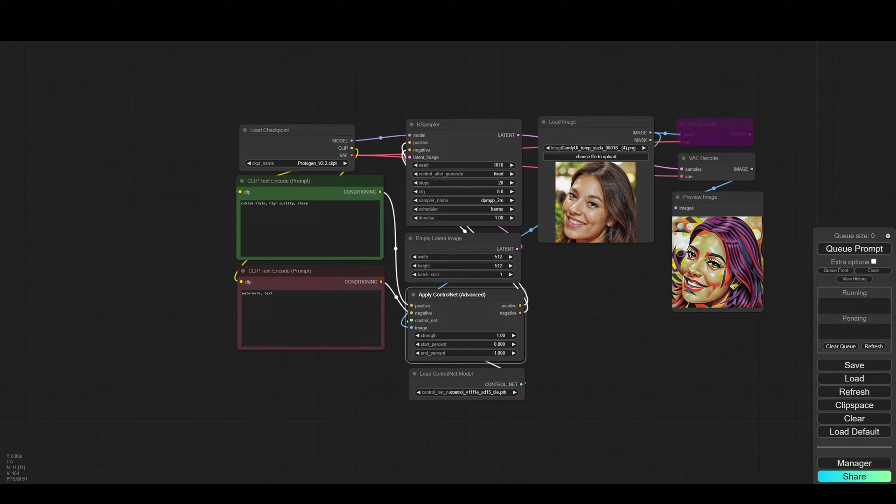
pyautogui.scroll(6, 735, 276)
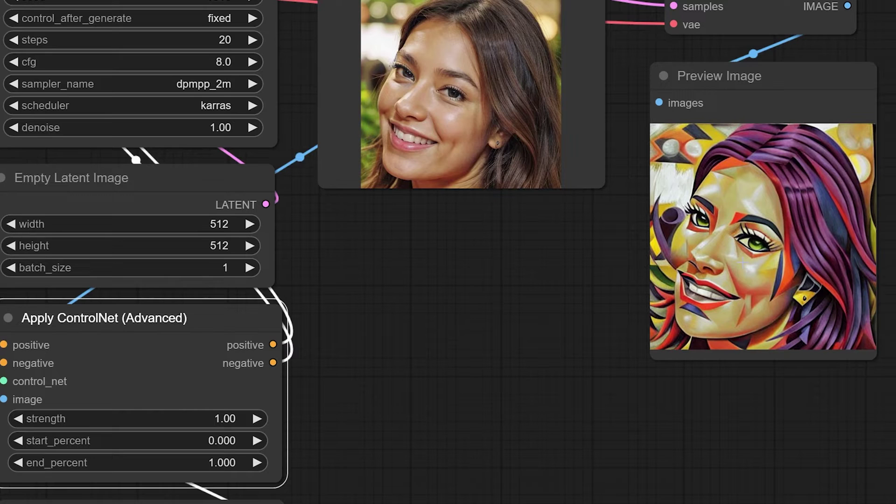
pyautogui.scroll(-2, 745, 251)
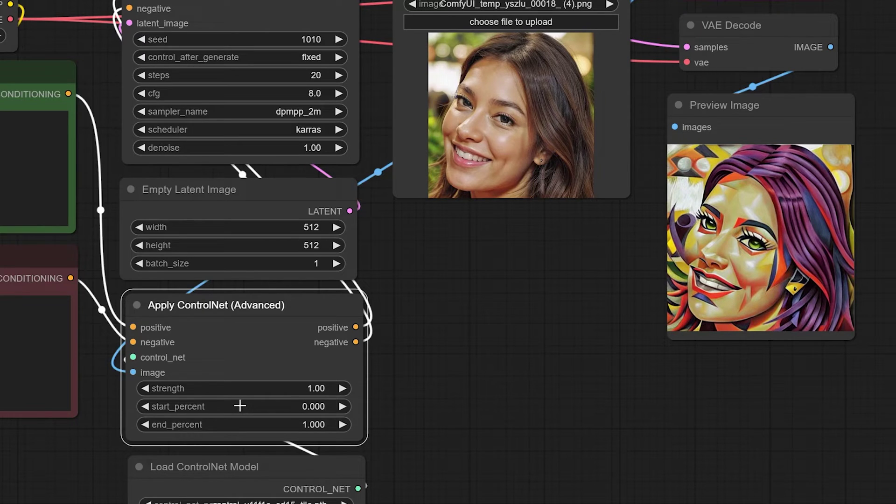
# - Raise ControlNet start_percent above zero and lower end_percent to 0.890, generating after each change
pyautogui.moveTo(240, 406); pyautogui.dragTo(282, 413)
pyautogui.click(859, 250)
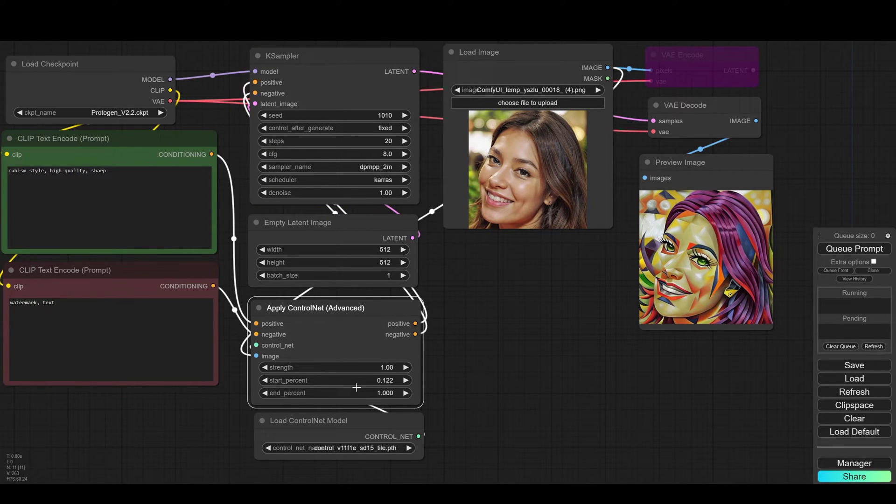
pyautogui.moveTo(357, 387); pyautogui.dragTo(325, 395)
pyautogui.hotkey('ctrl', 'Return')
# - Try start_percent 0.545, then settle on 0.150 and generate the cubist portrait again
pyautogui.moveTo(360, 380); pyautogui.dragTo(552, 370)
pyautogui.click(859, 249)
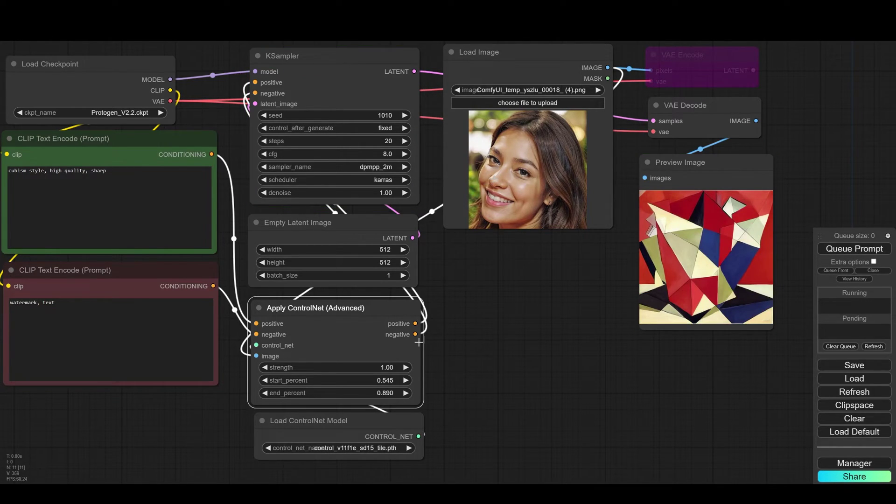
pyautogui.moveTo(343, 380); pyautogui.dragTo(258, 386)
pyautogui.moveTo(369, 385); pyautogui.dragTo(349, 381)
pyautogui.click(854, 248)
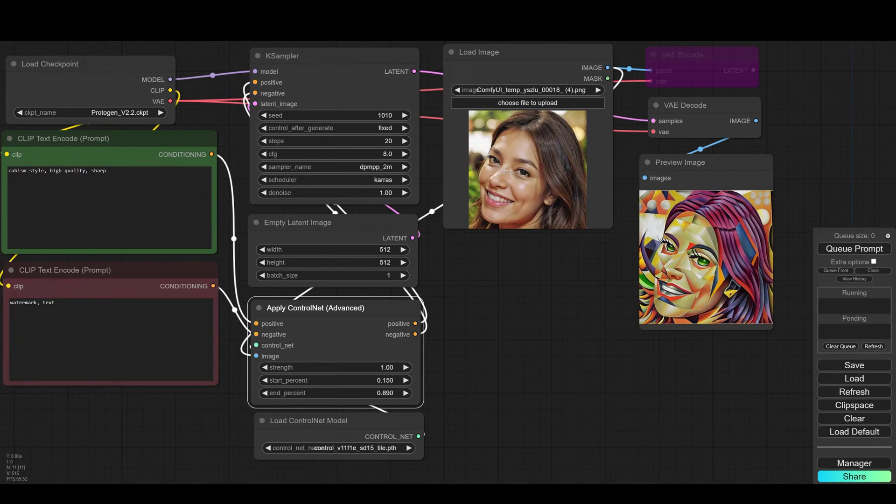
pyautogui.scroll(-2, 569, 236)
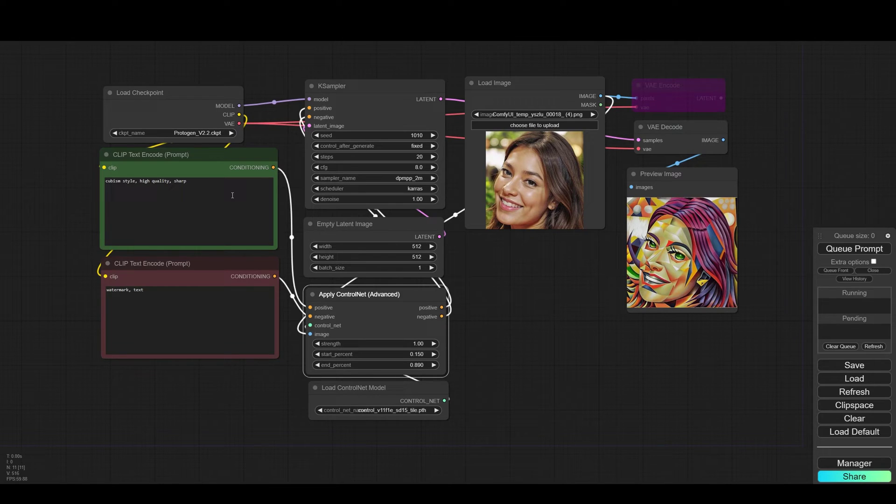
# - Replace 'cubism' with 'cartoon' and generate, then change it to futurism and tidy the node layout
pyautogui.doubleClick(113, 181)
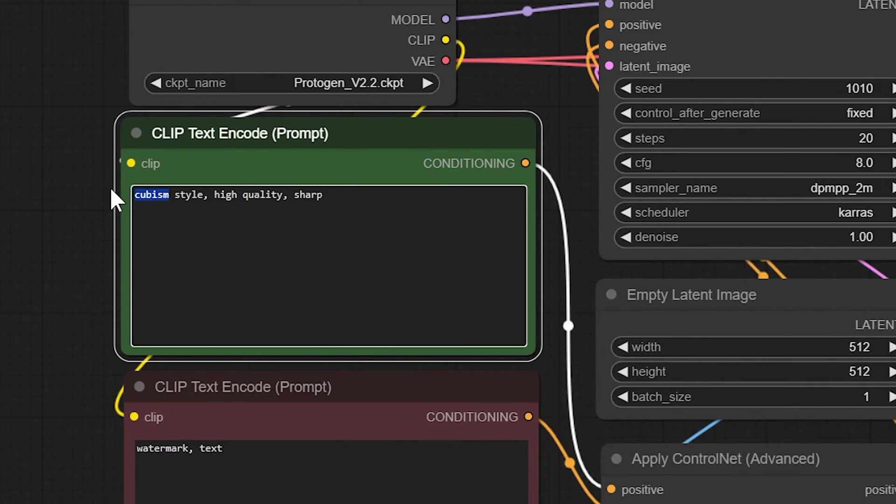
pyautogui.write('cartoon')
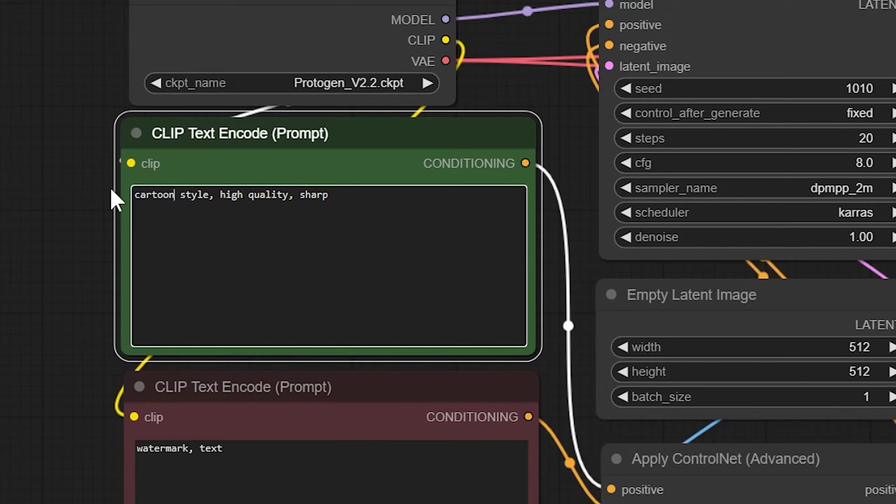
pyautogui.hotkey('ctrl', 'Return')
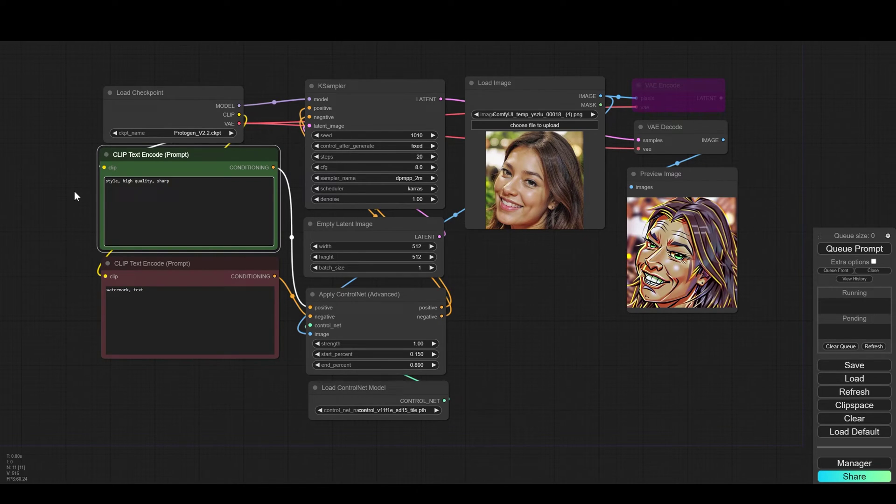
pyautogui.write('fururism')
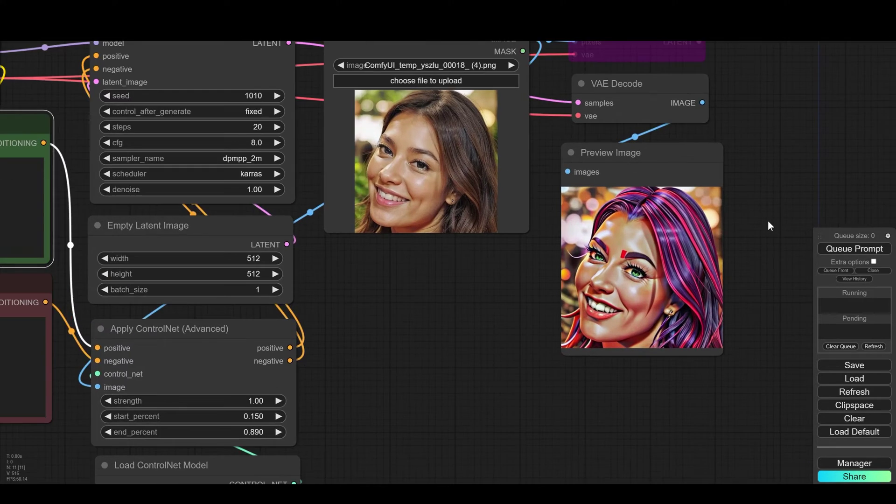
pyautogui.scroll(2, 768, 221)
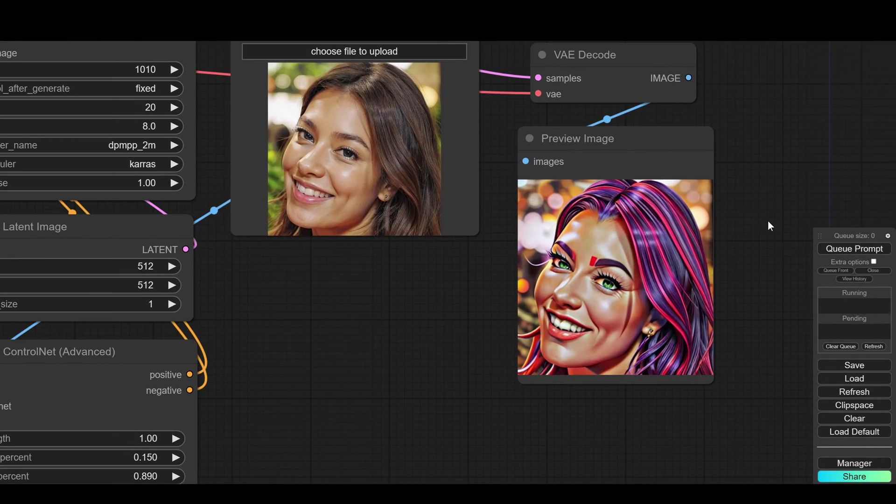
pyautogui.scroll(-7, 767, 221)
pyautogui.moveTo(696, 182); pyautogui.dragTo(699, 227)
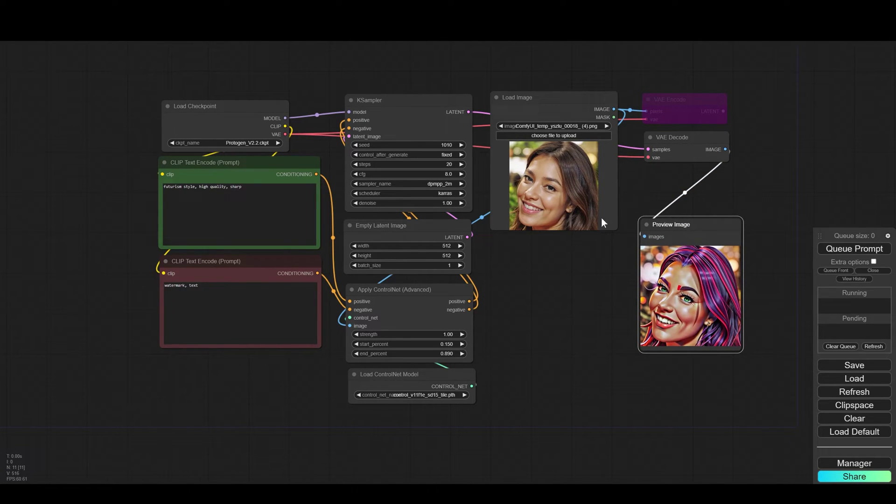
pyautogui.moveTo(534, 103); pyautogui.dragTo(534, 109)
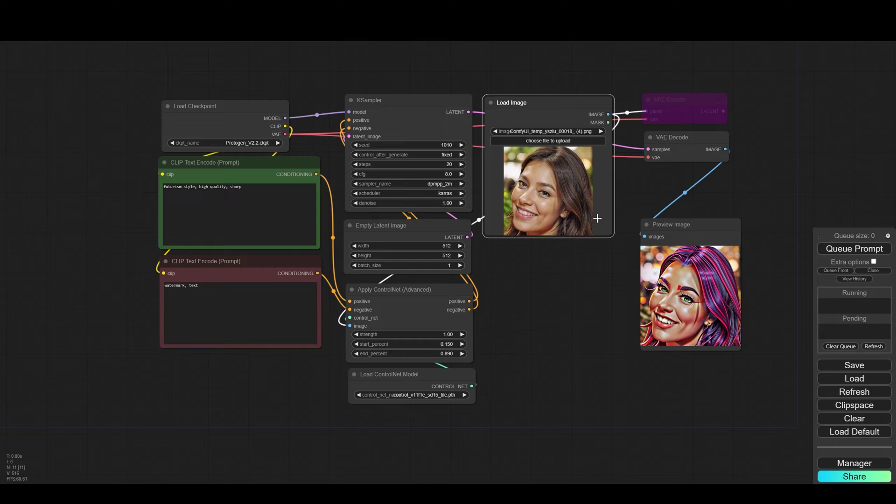
# - Change the style word to 'popart' and generate the pop-art portrait
pyautogui.doubleClick(182, 187)
pyautogui.write('popart')
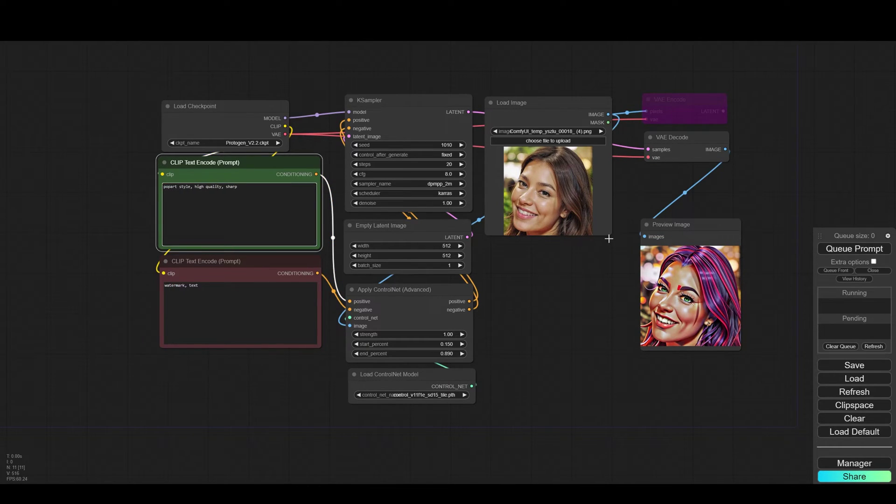
pyautogui.click(854, 248)
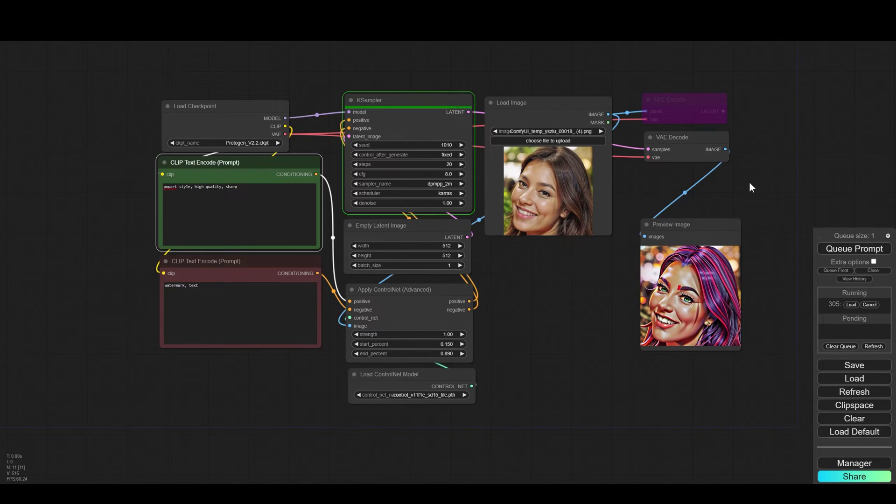
pyautogui.scroll(4, 756, 282)
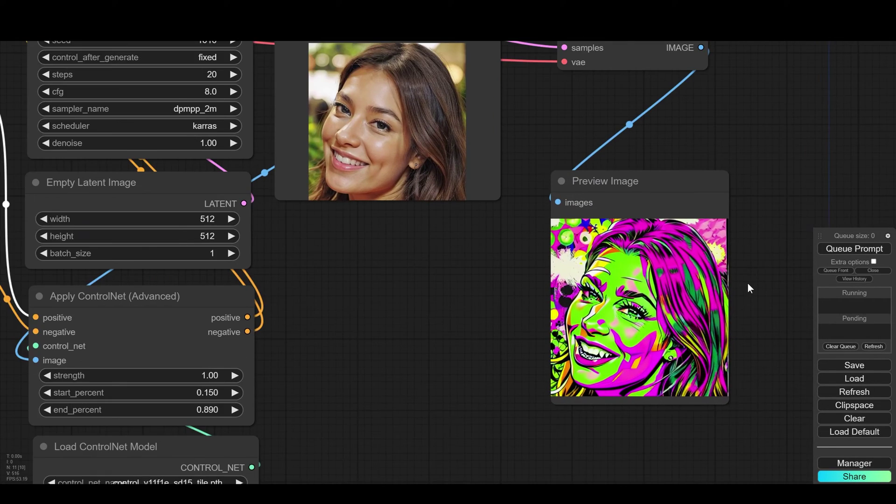
pyautogui.scroll(-5, 748, 284)
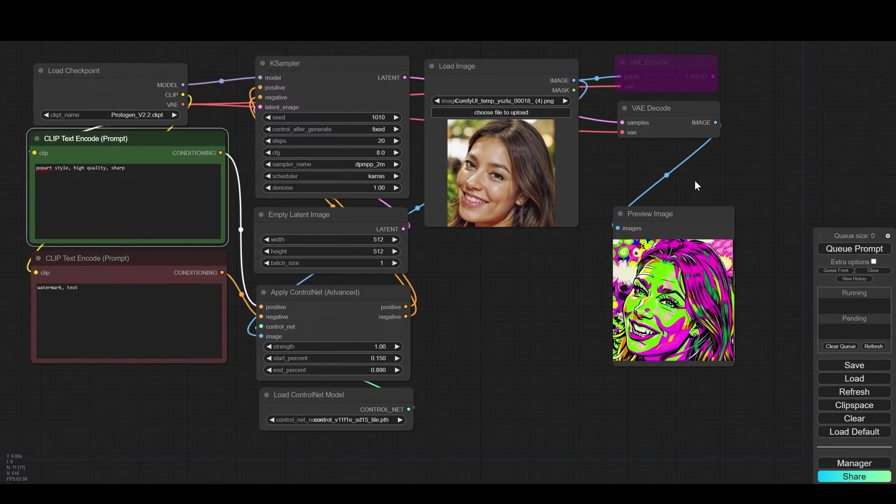
# - Add an Image Desaturate node from the essentials category above Preview Image
pyautogui.rightClick(699, 172)
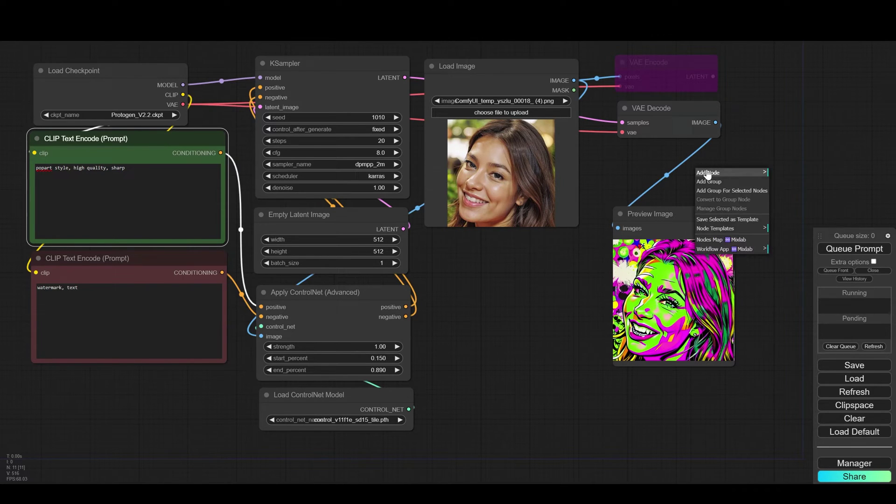
pyautogui.click(709, 172)
pyautogui.click(784, 379)
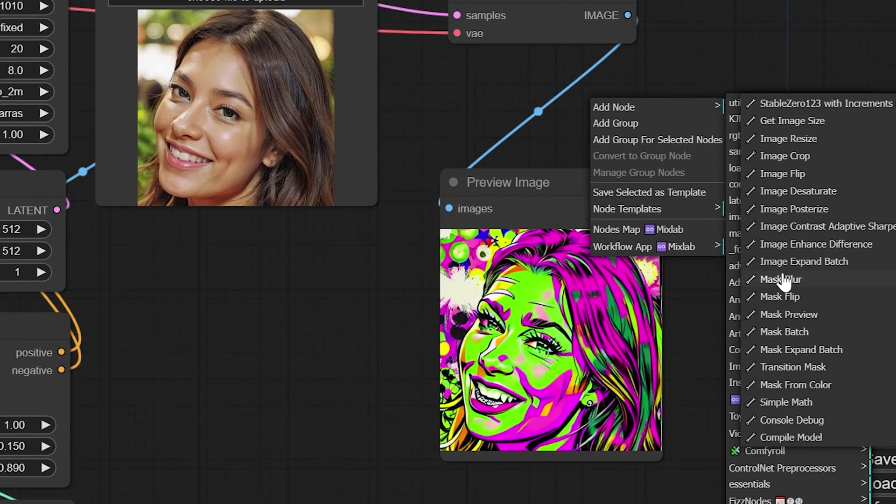
pyautogui.click(813, 190)
pyautogui.moveTo(742, 100); pyautogui.dragTo(570, 92)
# - Wire Image Desaturate between VAE Decode and Preview Image, settling on factor 0.32 after test generations
pyautogui.moveTo(623, 11); pyautogui.dragTo(417, 103)
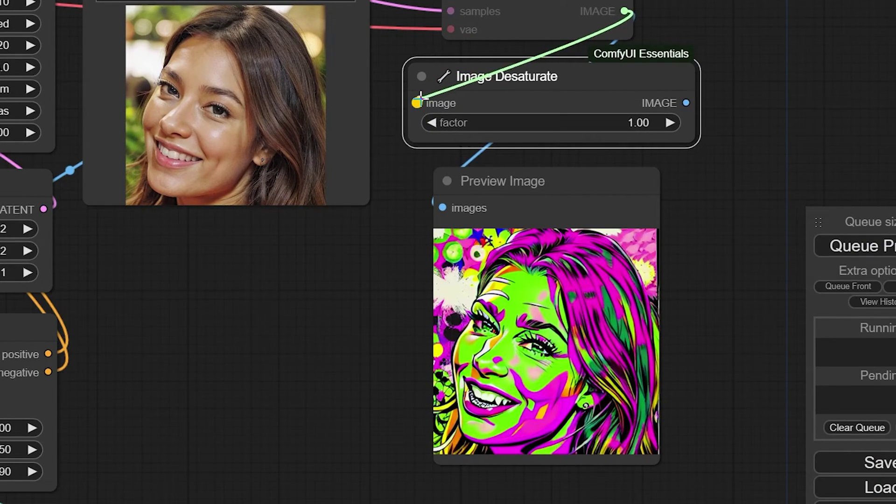
pyautogui.moveTo(686, 102); pyautogui.dragTo(439, 207)
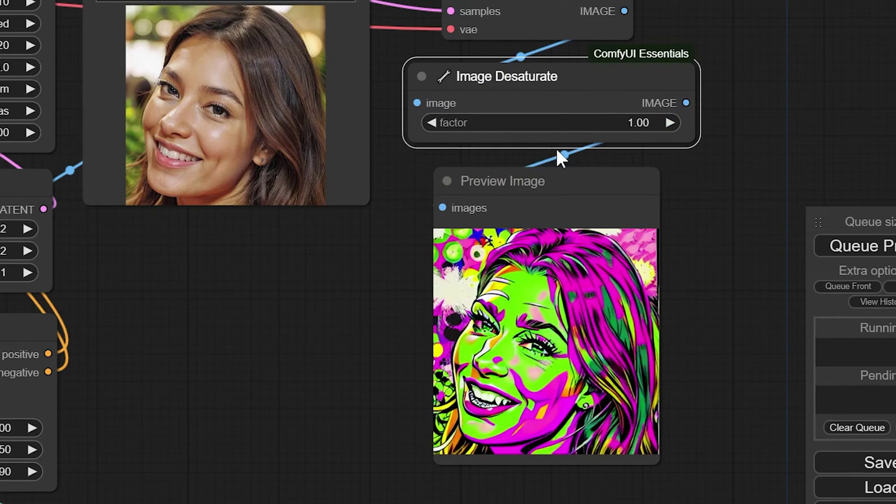
pyautogui.moveTo(552, 127); pyautogui.dragTo(596, 124)
pyautogui.click(859, 246)
pyautogui.click(886, 245)
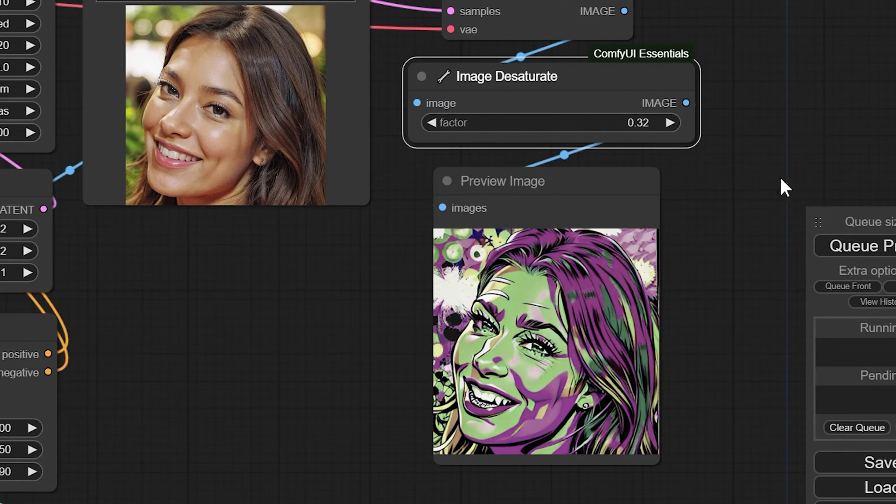
pyautogui.click(849, 250)
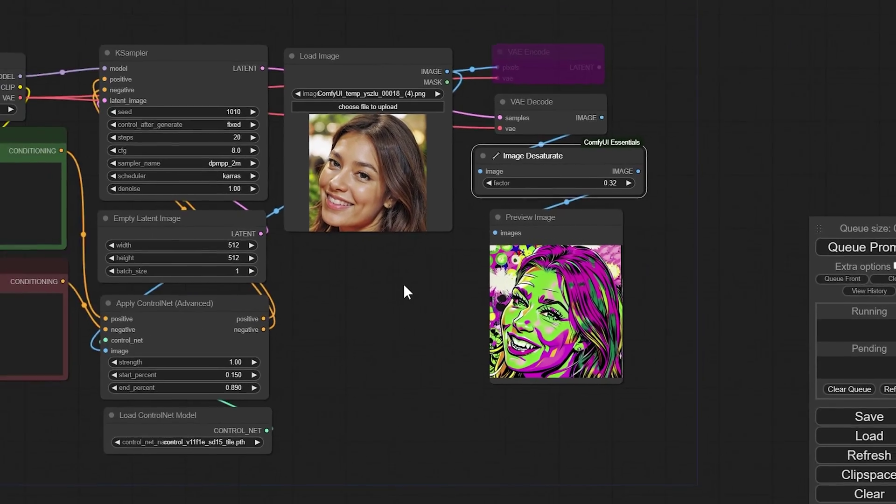
# - Replace 'popart' with 'bronze sculpture' in the positive prompt and queue generations
pyautogui.scroll(5, 540, 285)
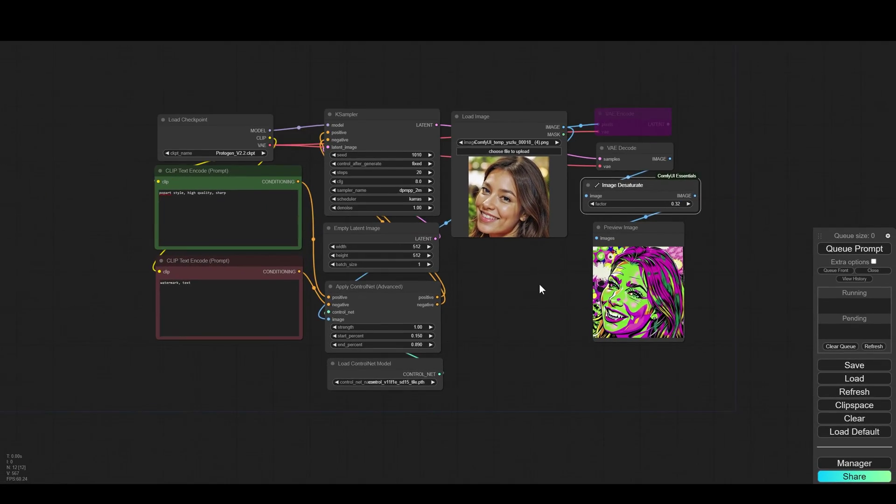
pyautogui.scroll(-1, 540, 284)
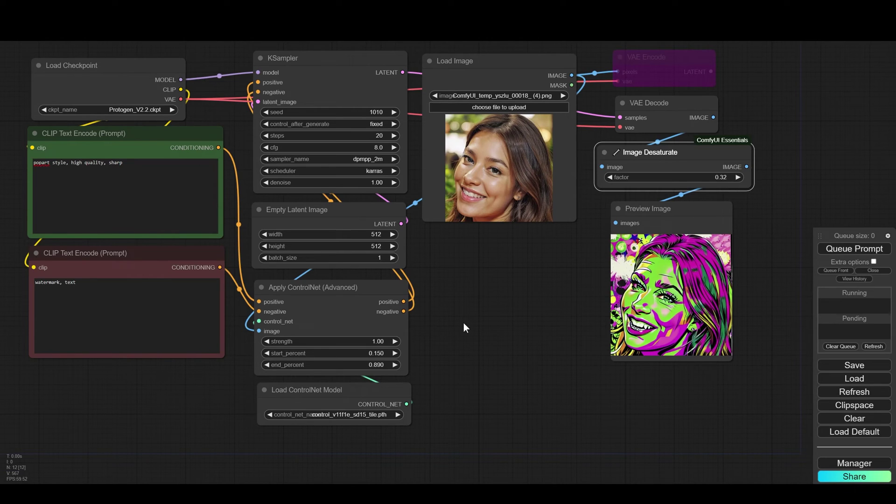
pyautogui.doubleClick(42, 163)
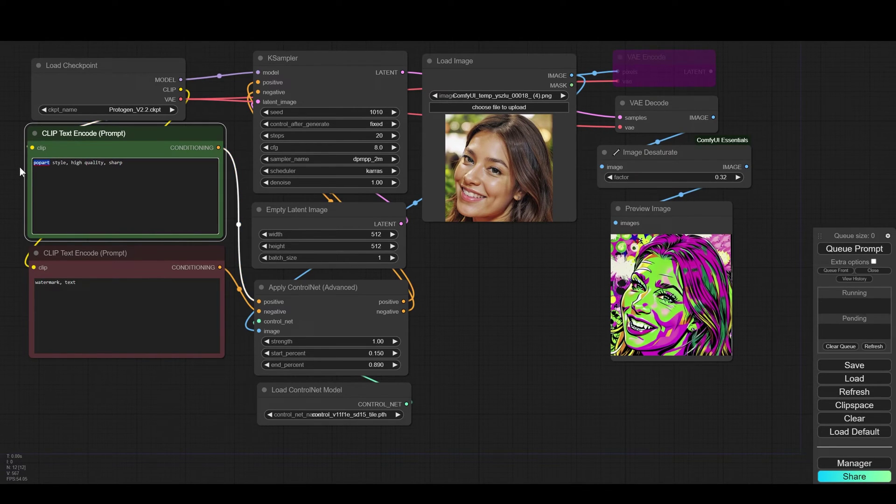
pyautogui.write('bronze sculpture')
pyautogui.click(833, 250)
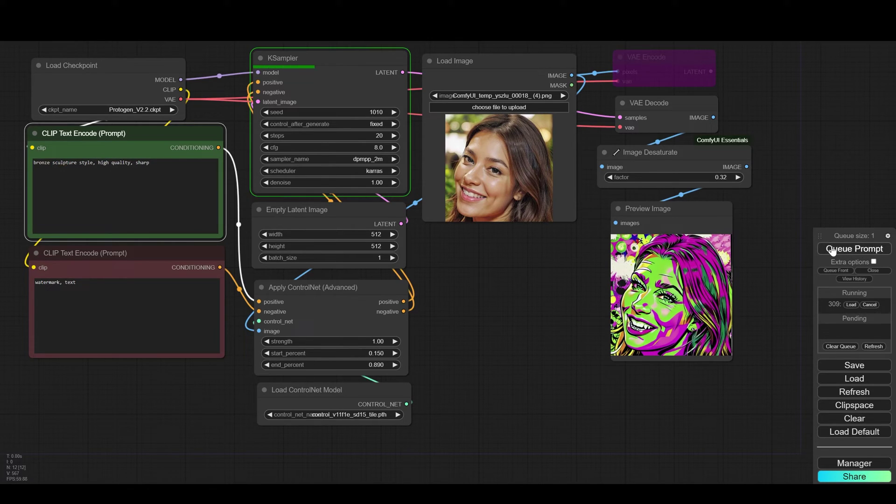
pyautogui.click(833, 250)
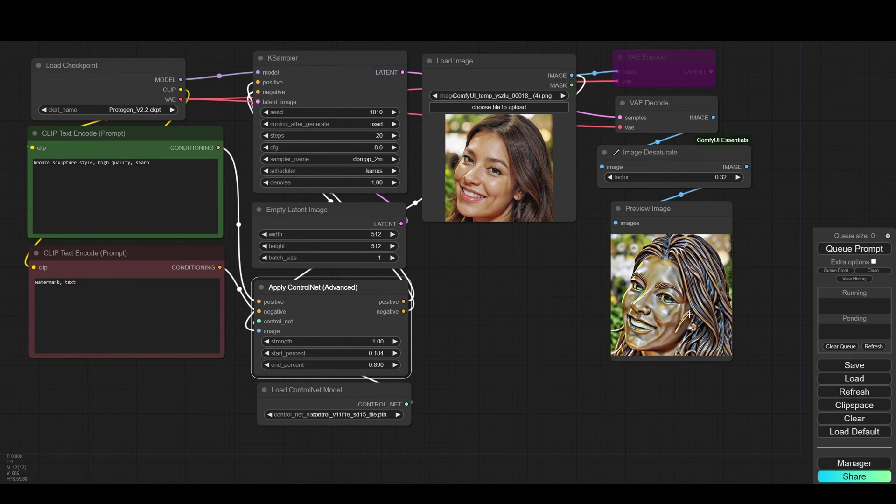
# - Lower Apply ControlNet end_percent to 0.740 and regenerate the bronze-sculpture portrait
pyautogui.moveTo(362, 364); pyautogui.dragTo(297, 370)
pyautogui.click(866, 249)
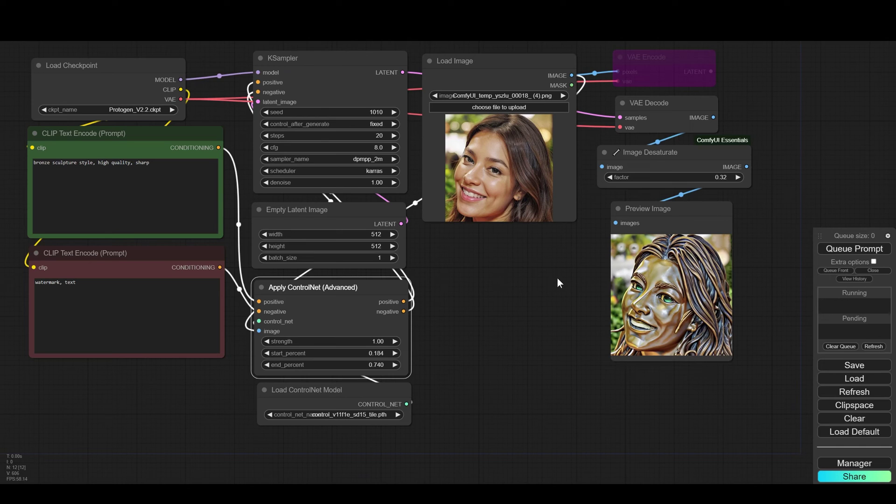
pyautogui.scroll(3, 731, 322)
pyautogui.scroll(2, 728, 323)
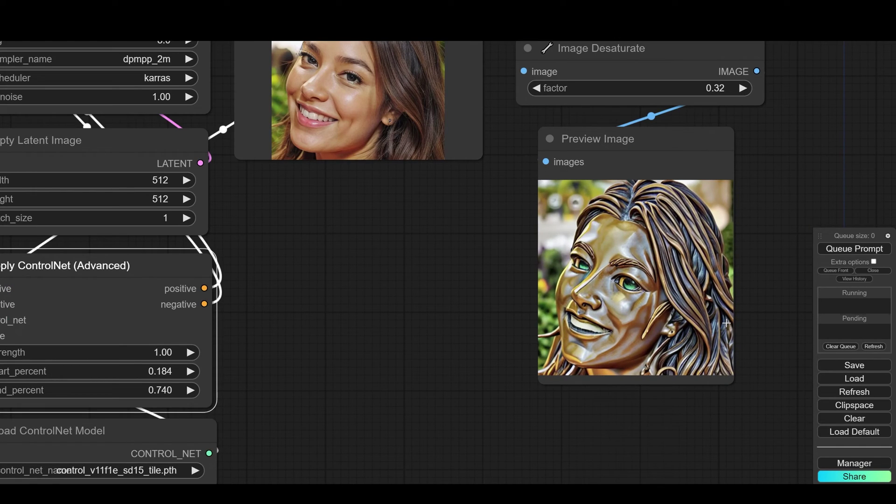